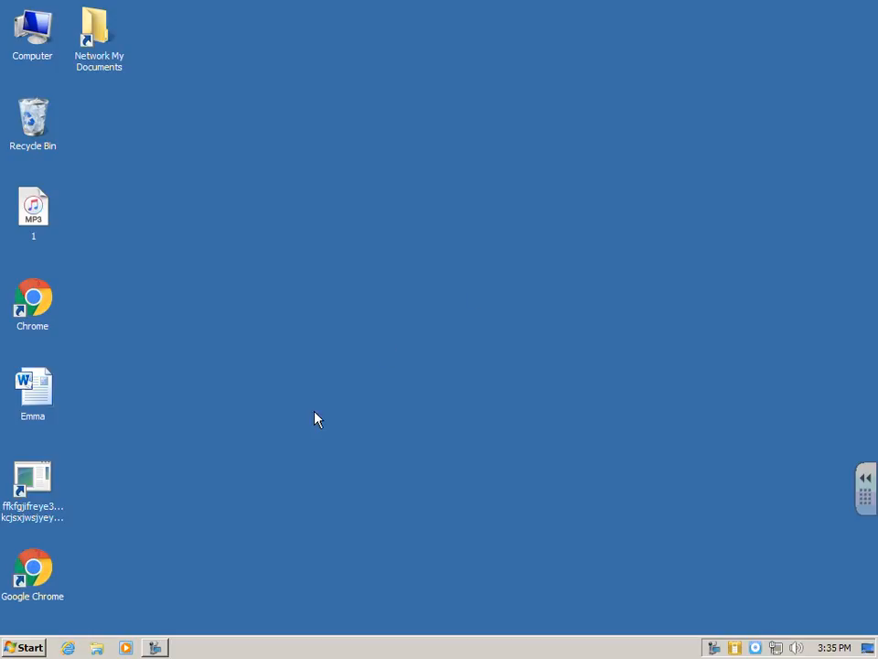
# - Launch Adobe Photoshop CS6 from the Adobe Design and Web Premium CS6 folder and dismiss the display driver warning
pyautogui.click(36, 648)
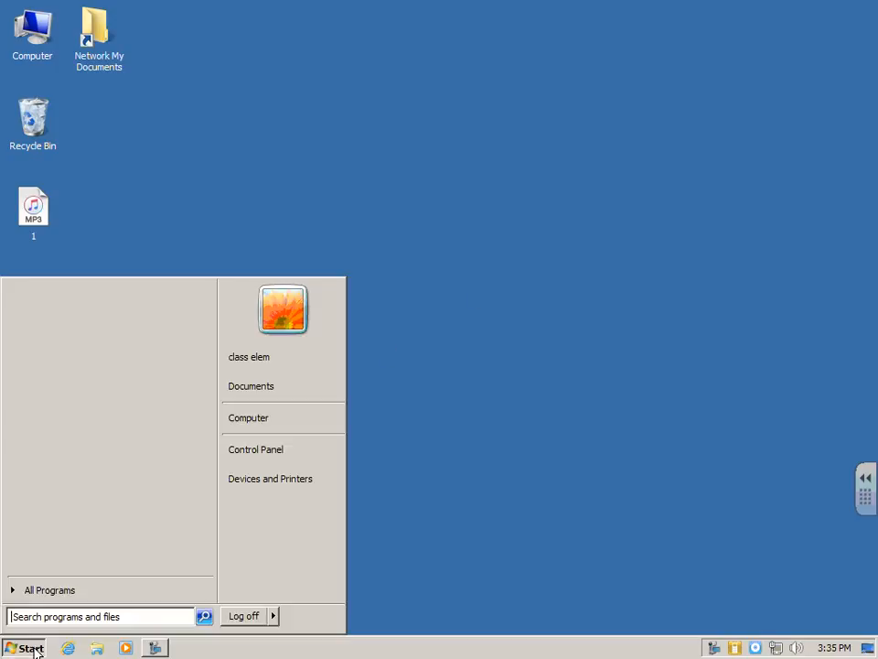
pyautogui.click(80, 593)
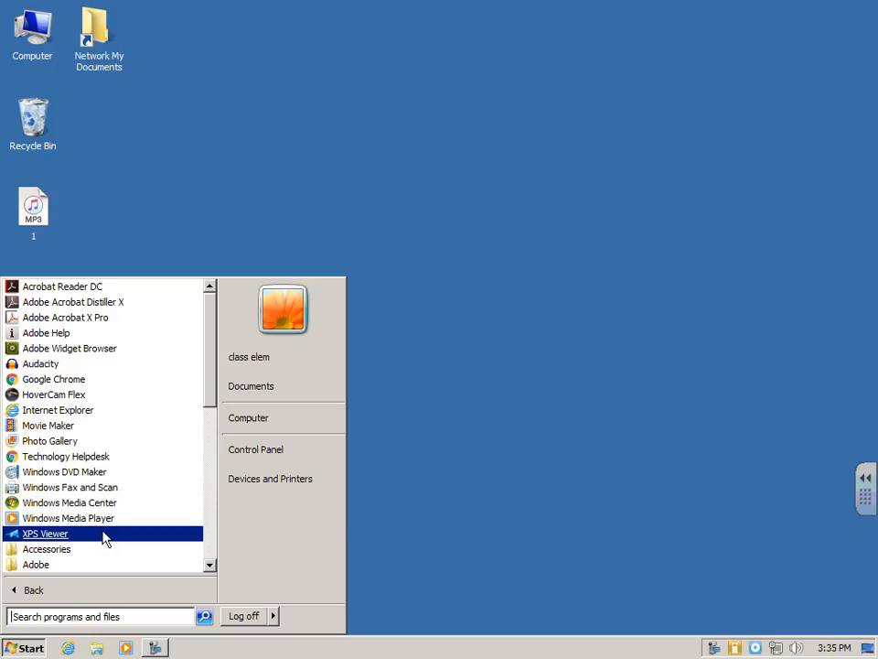
pyautogui.scroll(-4, 128, 402)
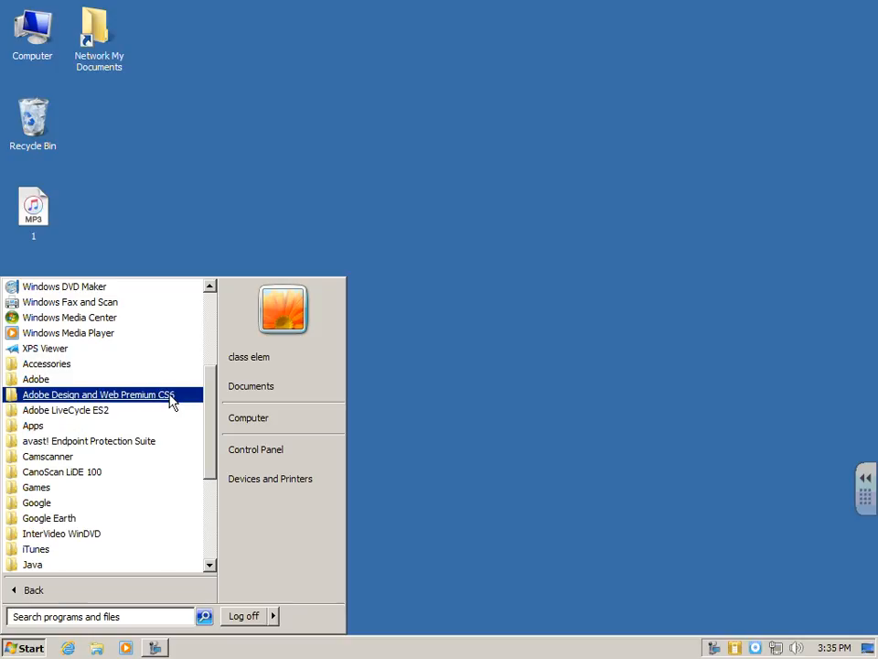
pyautogui.click(137, 395)
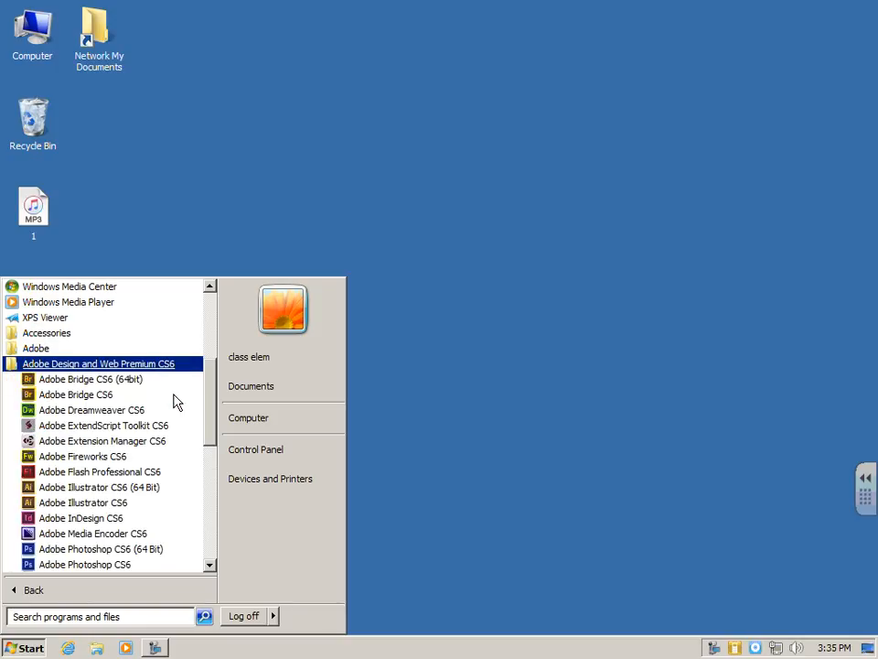
pyautogui.click(135, 566)
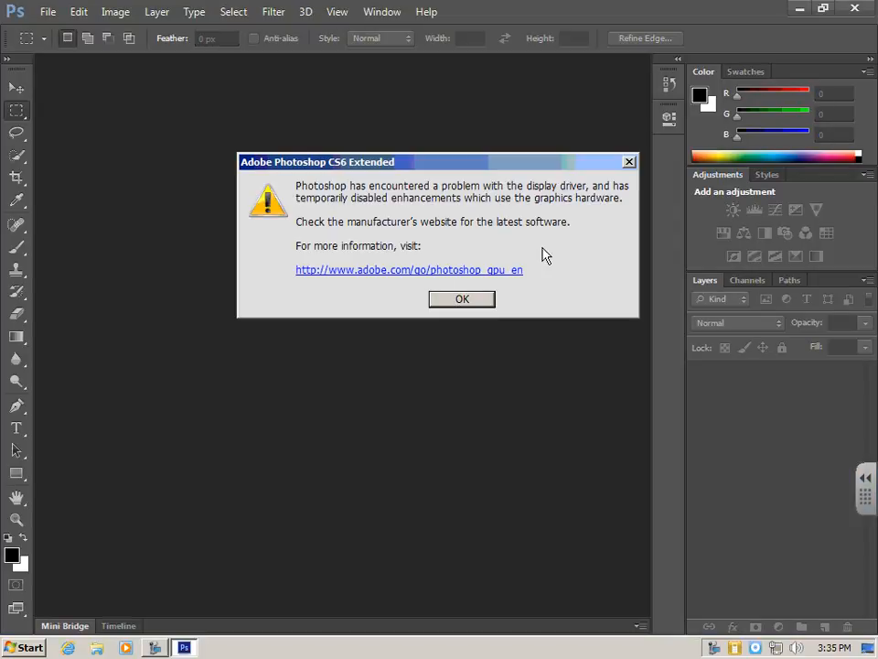
pyautogui.click(464, 300)
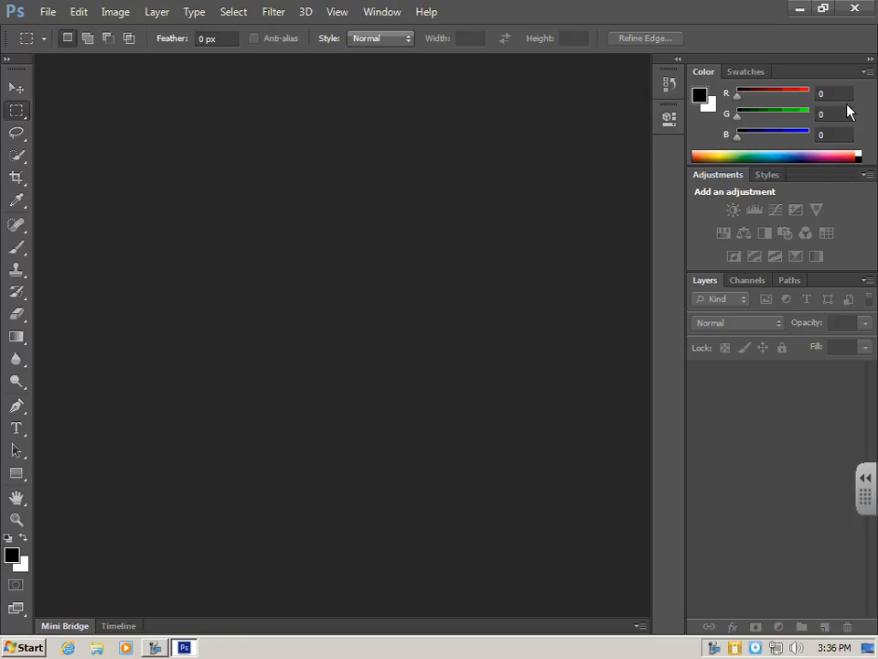
# - Collapse the color, adjustments and layers panels to icons and choose the Paint Bucket Tool from the Gradient tool group
pyautogui.click(870, 60)
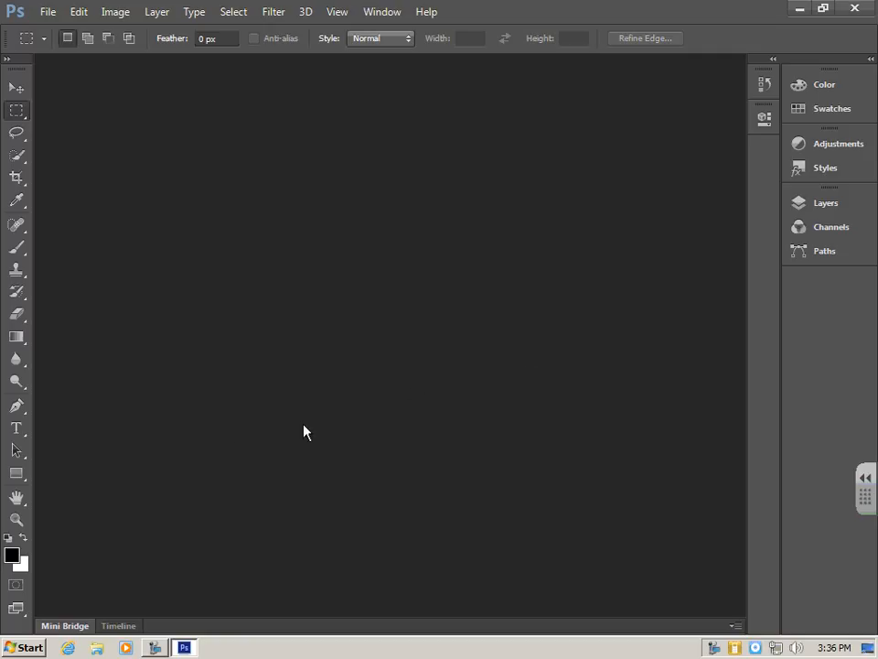
pyautogui.click(20, 339)
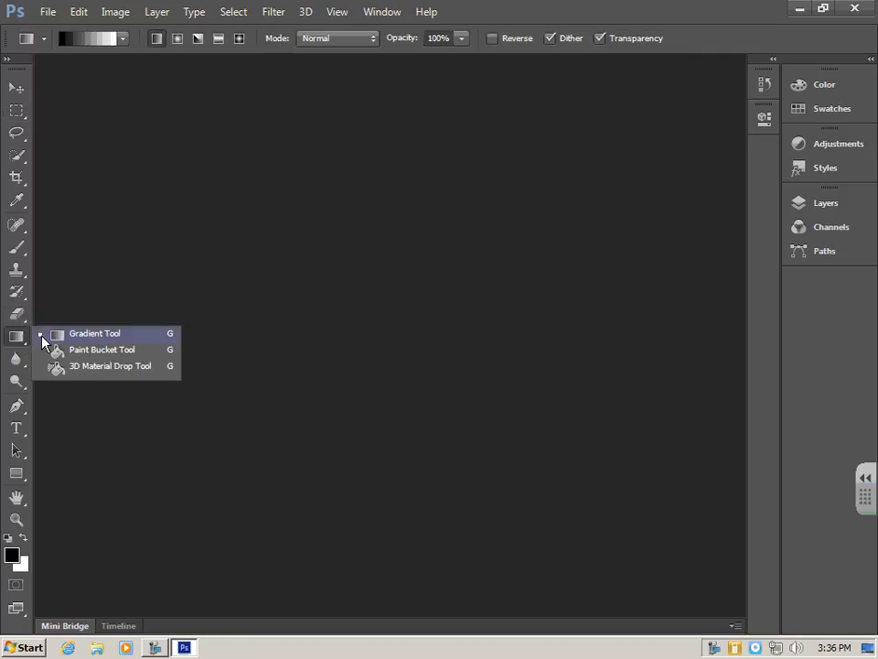
pyautogui.click(82, 352)
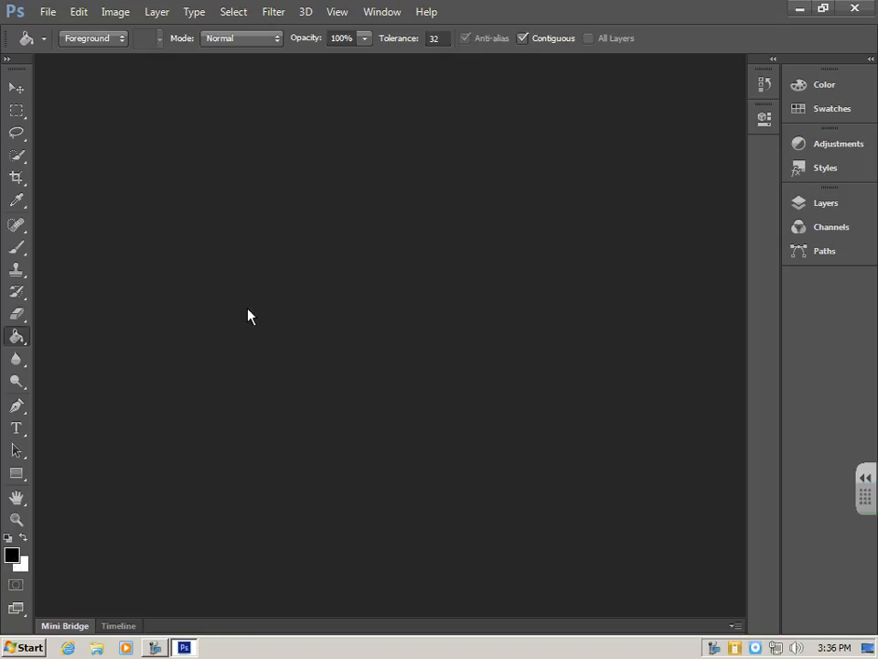
# - Create a new document 12 inches wide and 9 inches high with a white background
pyautogui.click(52, 14)
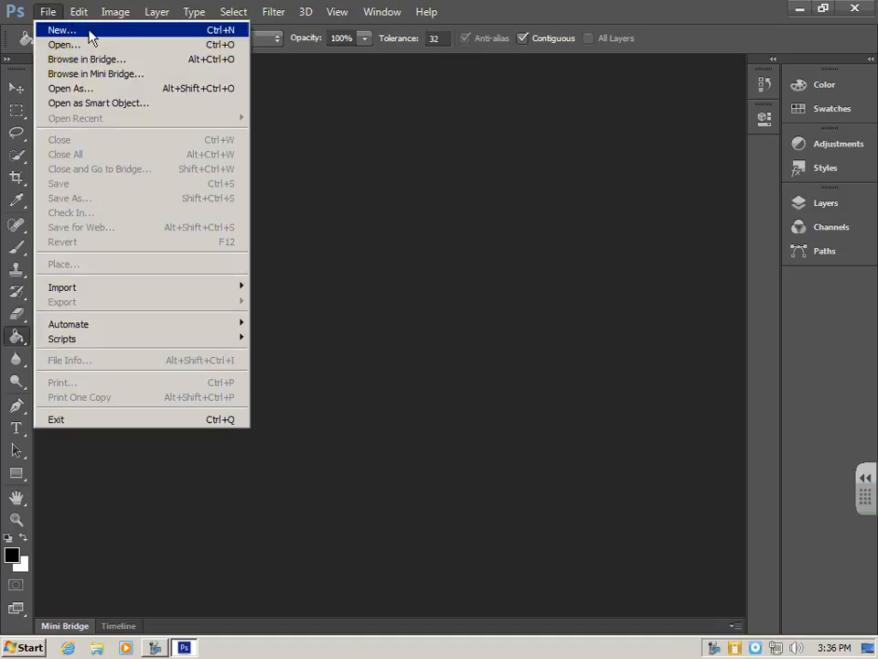
pyautogui.click(88, 31)
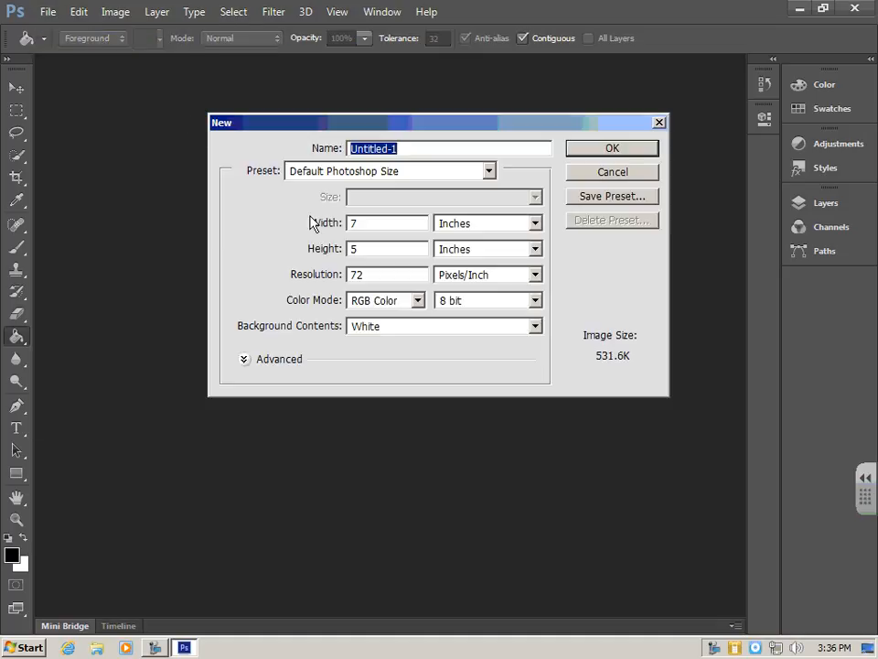
pyautogui.doubleClick(385, 225)
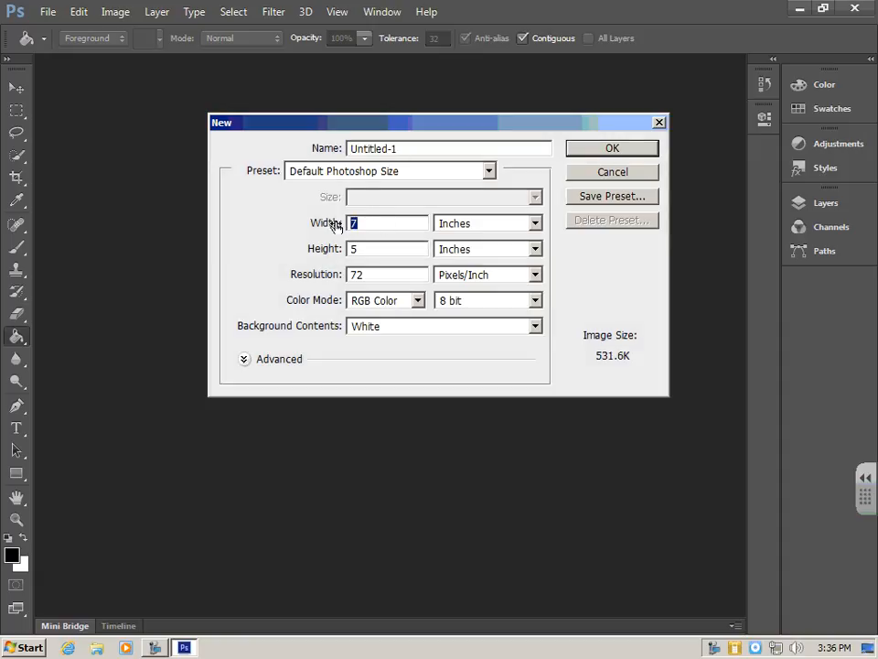
pyautogui.write('12')
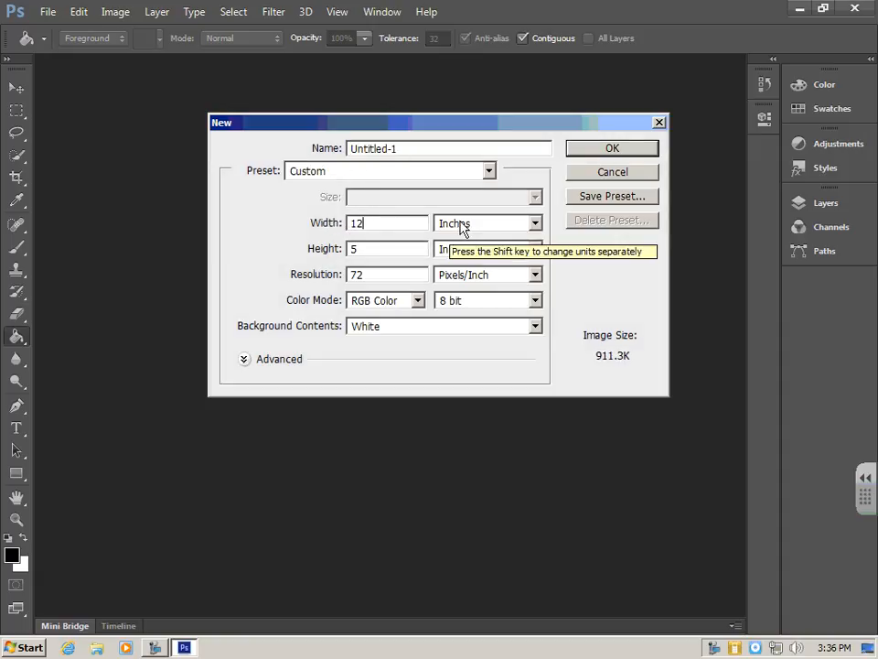
pyautogui.click(537, 229)
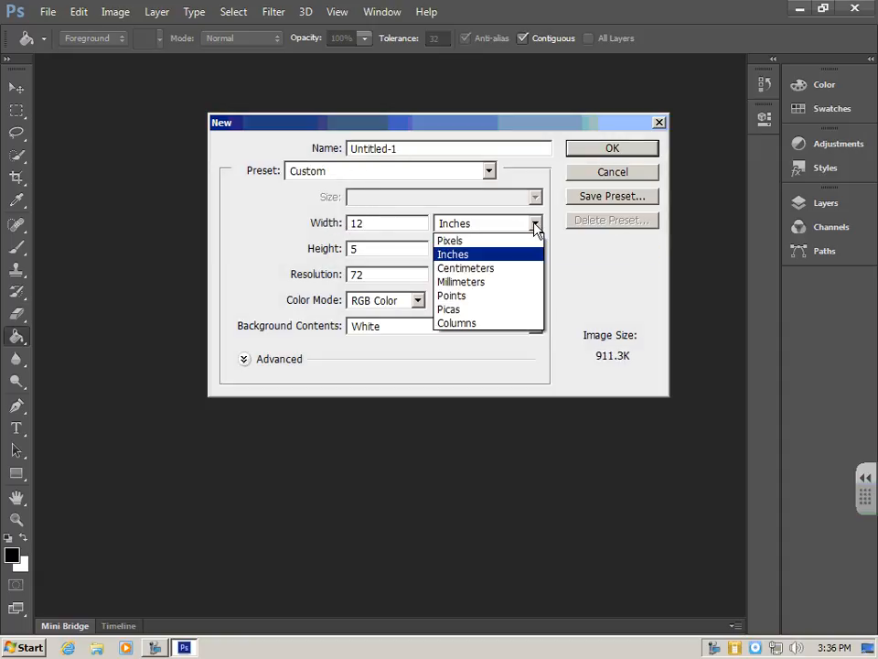
pyautogui.click(464, 259)
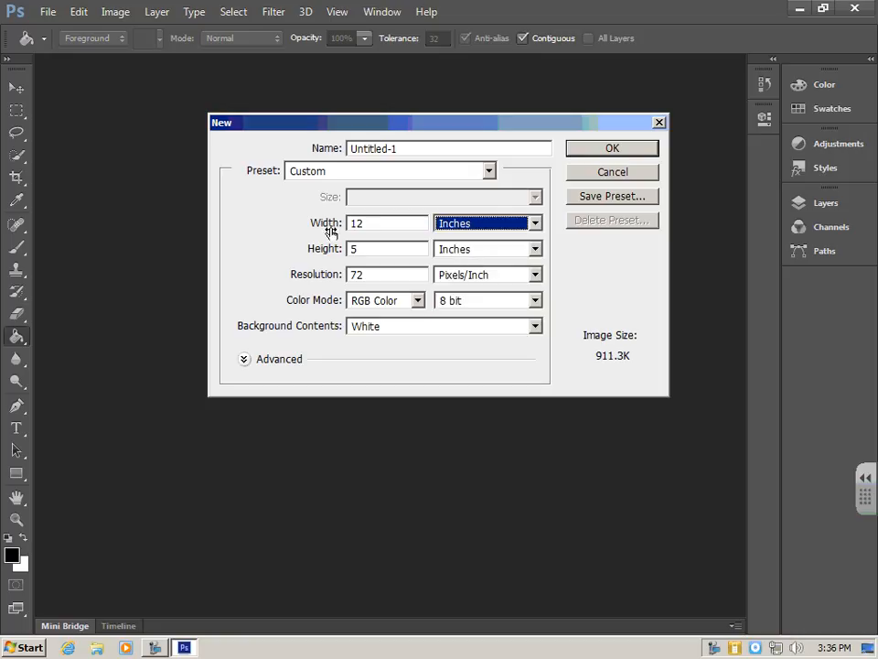
pyautogui.click(360, 249)
pyautogui.moveTo(360, 248); pyautogui.dragTo(348, 261)
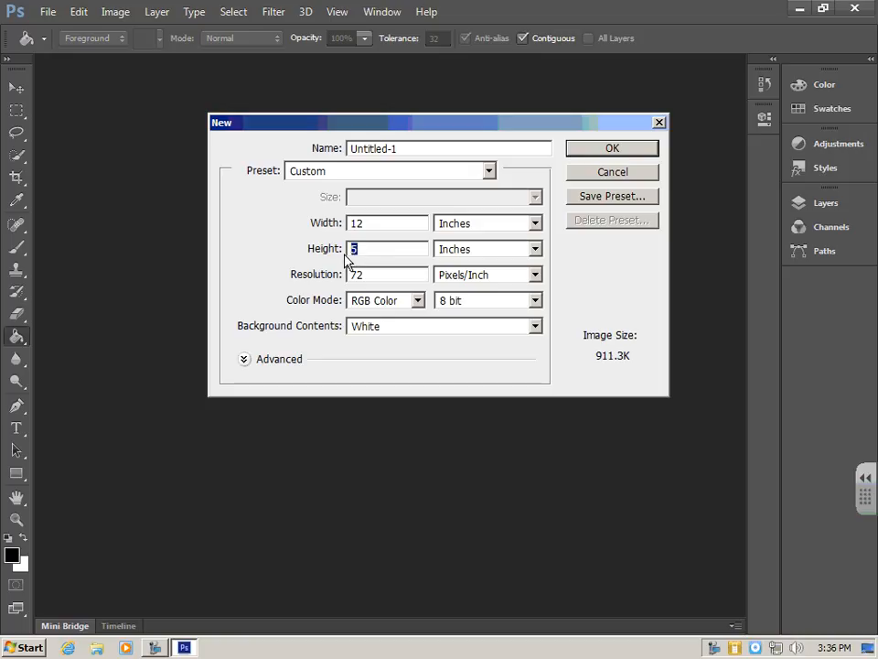
pyautogui.write('9')
pyautogui.click(611, 153)
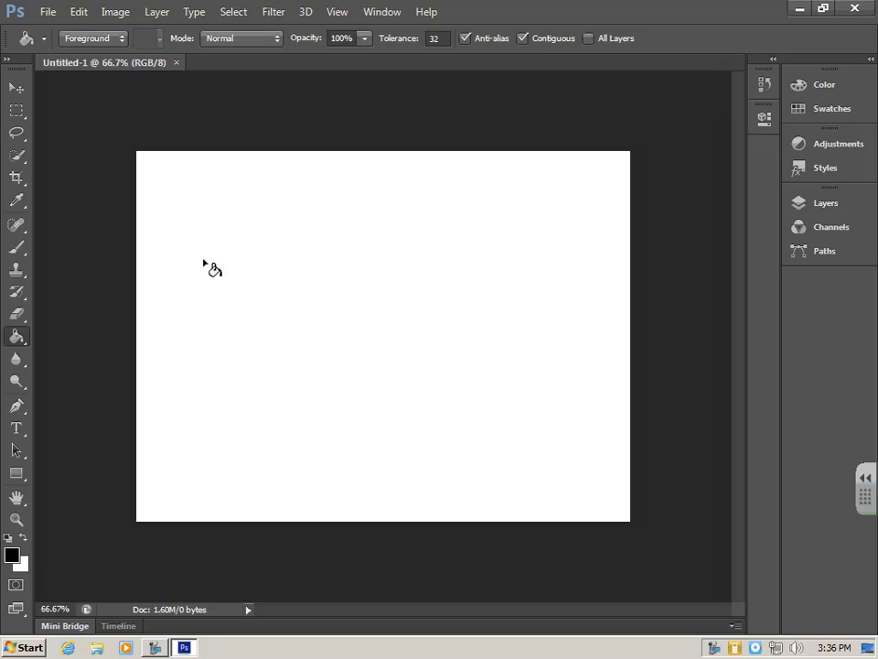
# - Paint a black smiley face with the Brush tool: a rounded outline, a curved mouth and two dot eyes
pyautogui.click(18, 248)
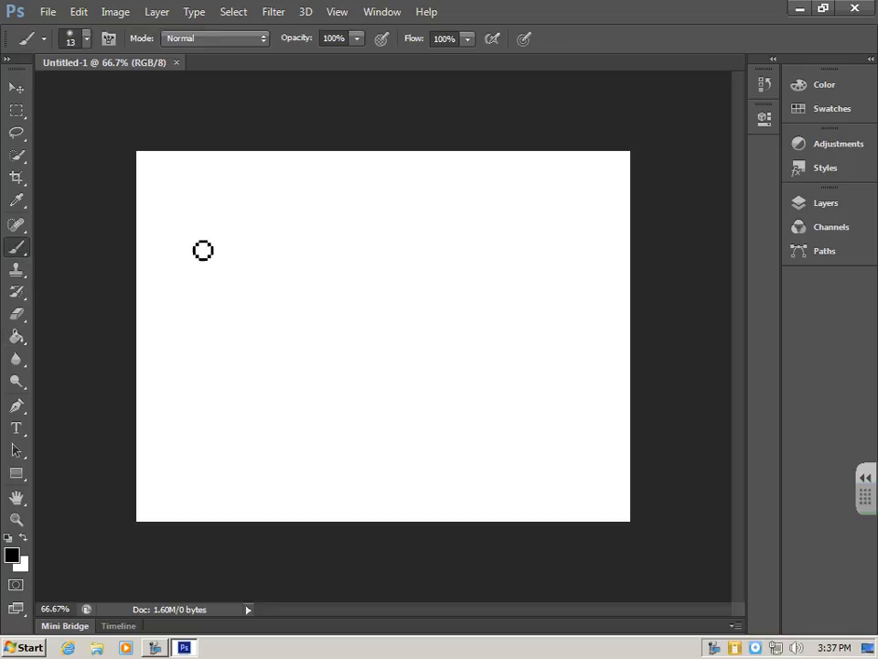
pyautogui.moveTo(343, 240)
pyautogui.mouseDown()
pyautogui.moveTo(258, 297)
pyautogui.moveTo(336, 385)
pyautogui.moveTo(450, 332)
pyautogui.moveTo(356, 251)
pyautogui.mouseUp()
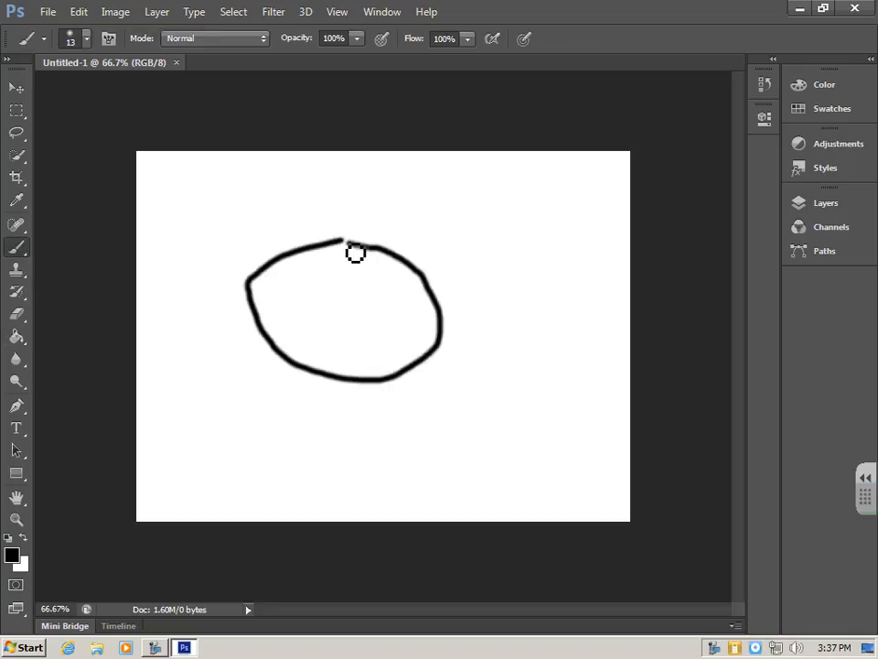
pyautogui.moveTo(284, 301)
pyautogui.mouseDown()
pyautogui.moveTo(316, 337)
pyautogui.moveTo(404, 327)
pyautogui.mouseUp()
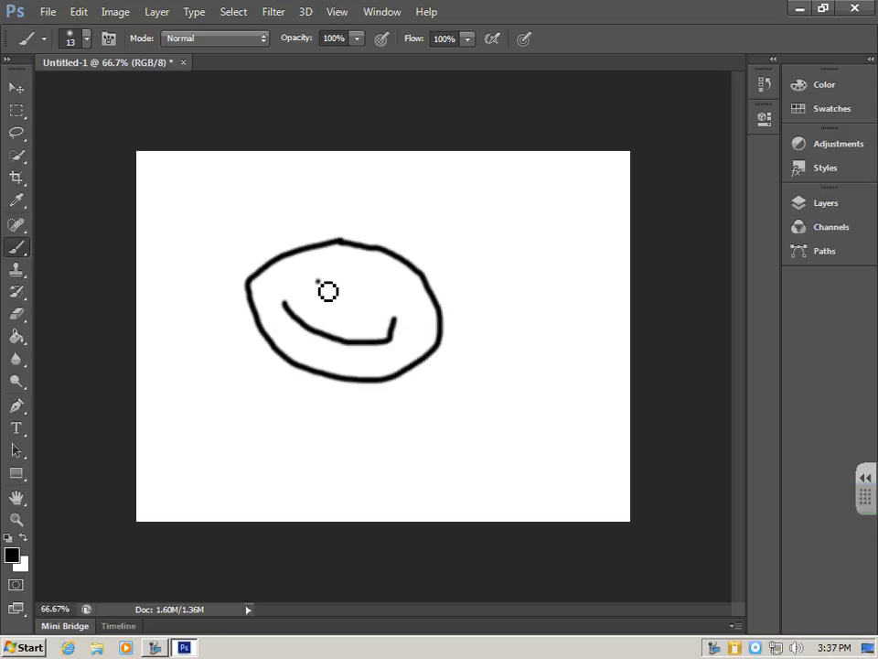
pyautogui.click(314, 281)
pyautogui.click(377, 285)
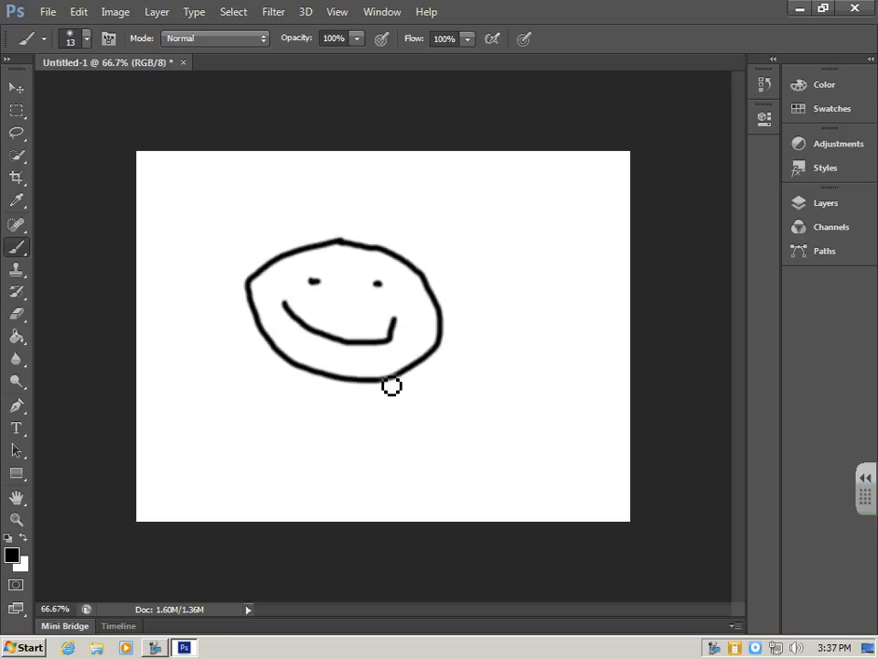
# - Set the foreground color to bright blue (0824f7) and paint spiky zigzag hair along the top of the face
pyautogui.click(13, 557)
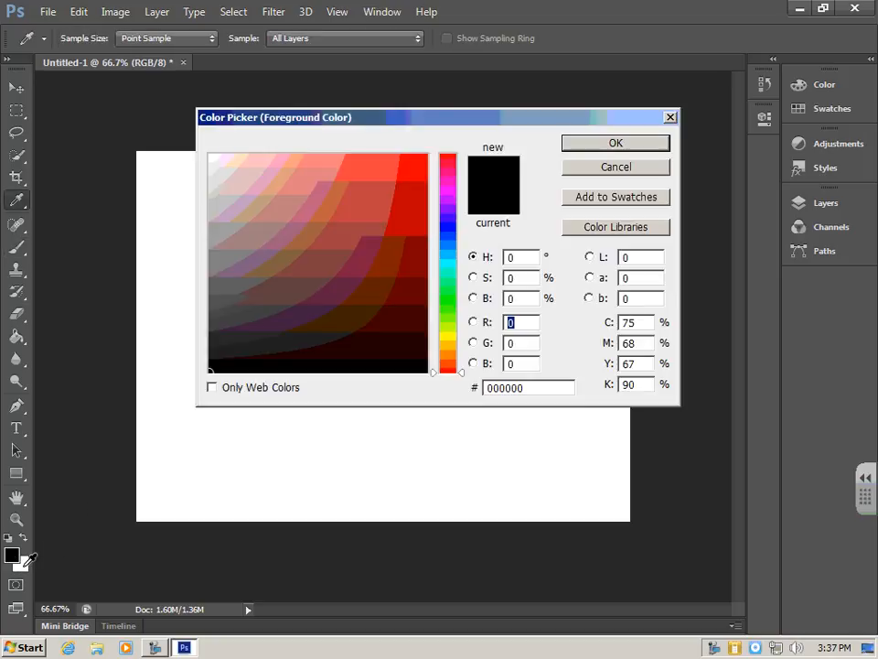
pyautogui.click(626, 166)
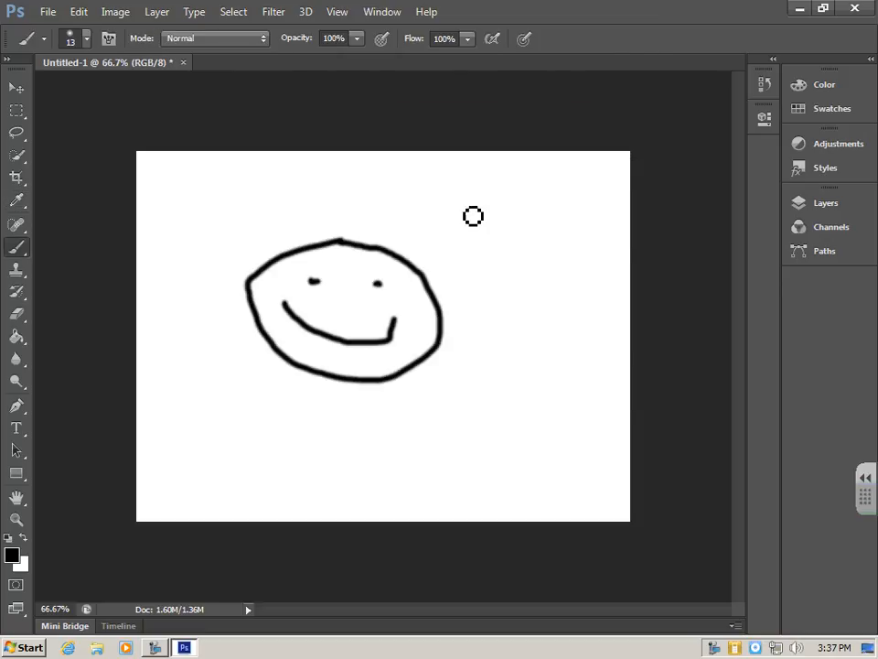
pyautogui.click(12, 555)
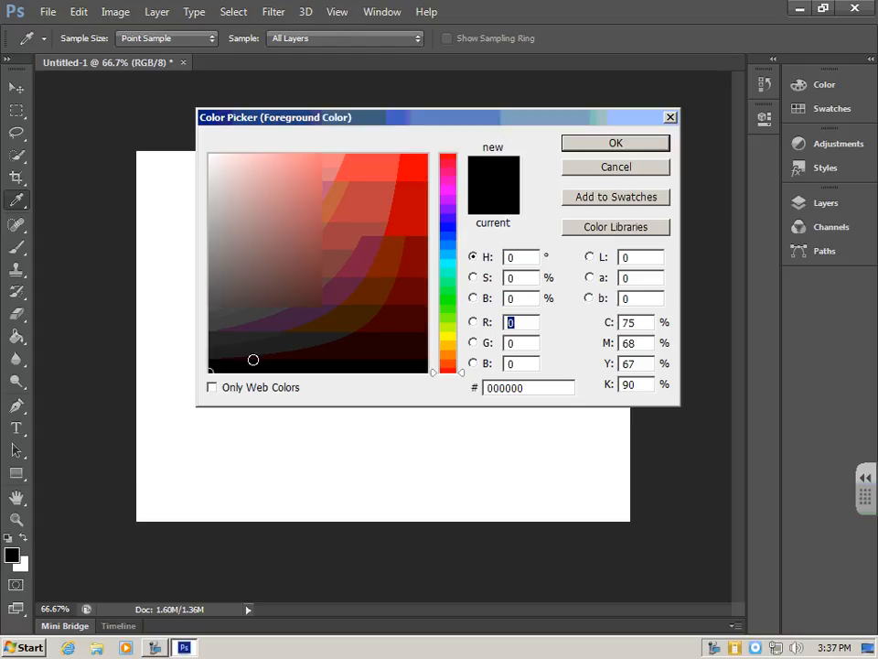
pyautogui.moveTo(462, 378); pyautogui.dragTo(462, 237)
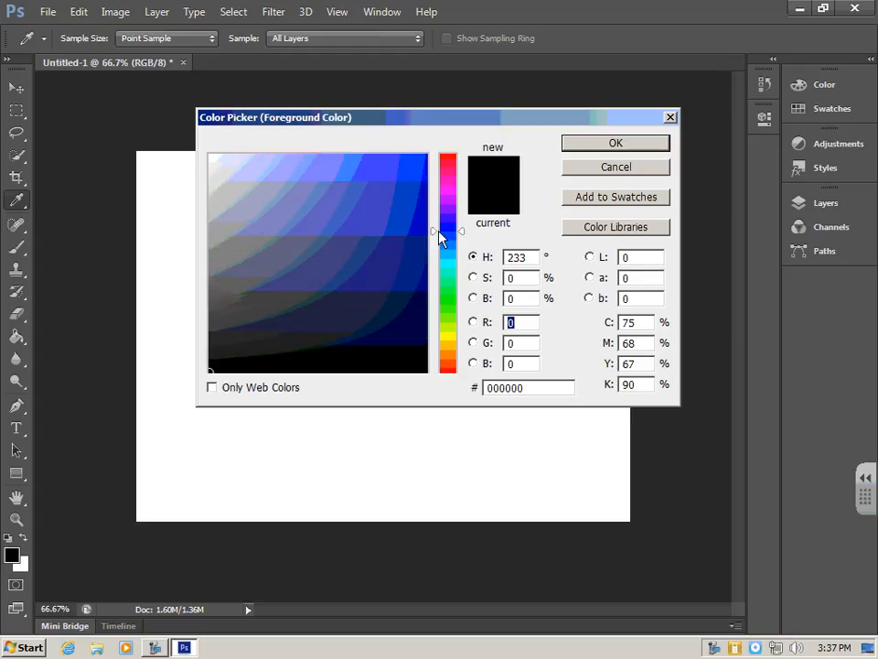
pyautogui.click(299, 192)
pyautogui.click(365, 286)
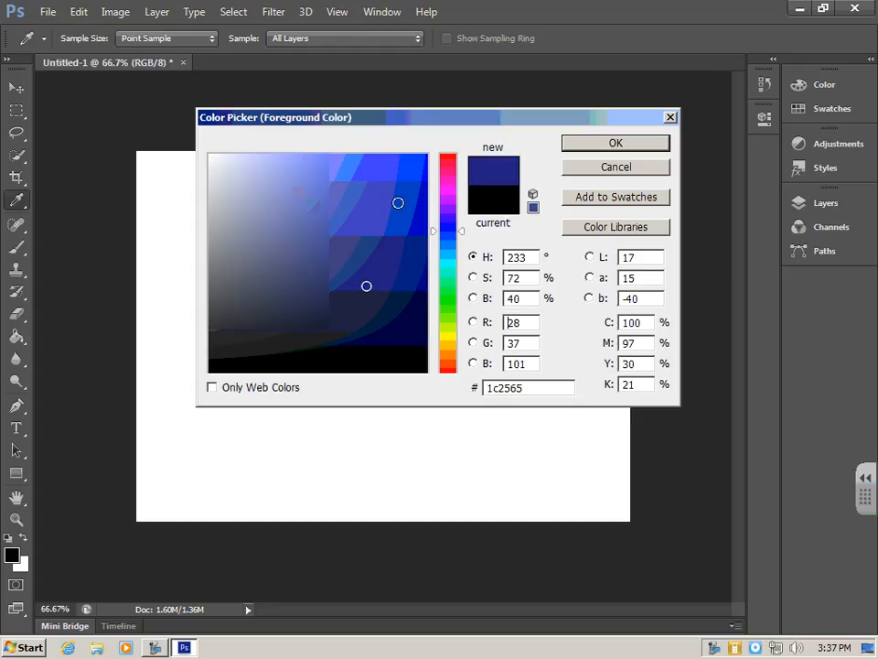
pyautogui.click(399, 201)
pyautogui.click(317, 174)
pyautogui.click(242, 174)
pyautogui.click(310, 241)
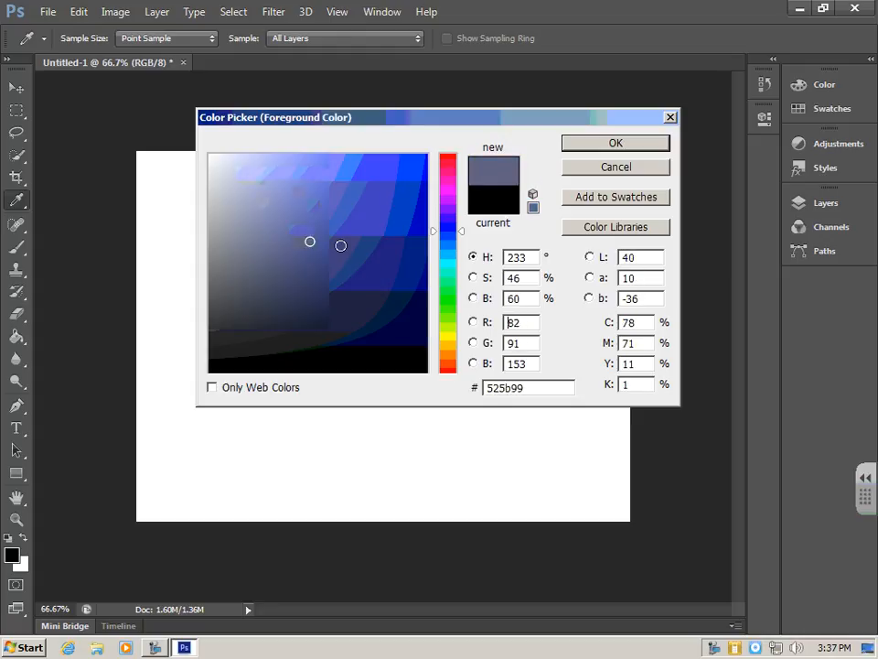
pyautogui.click(393, 271)
pyautogui.click(254, 233)
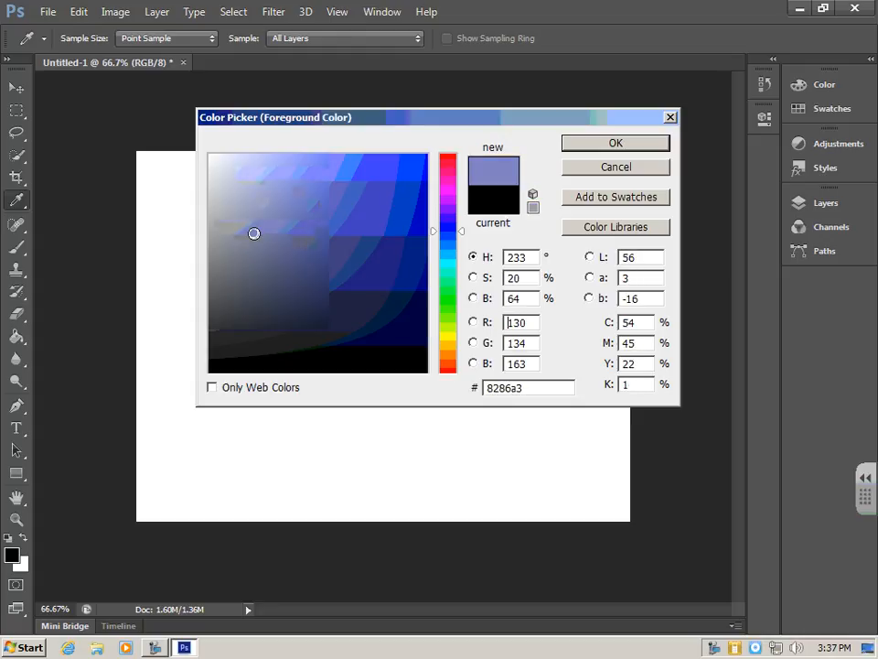
pyautogui.click(293, 160)
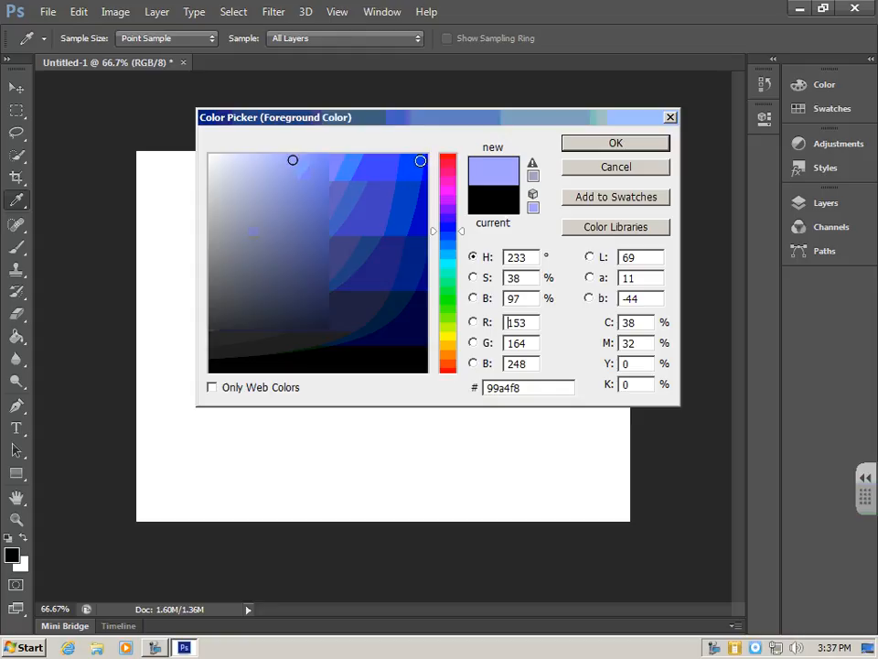
pyautogui.click(420, 161)
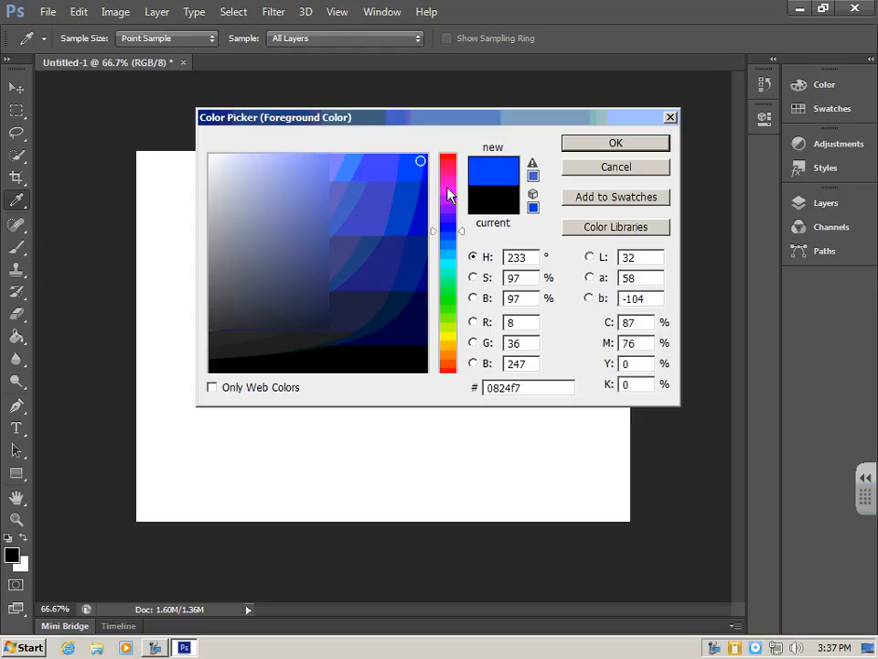
pyautogui.click(611, 145)
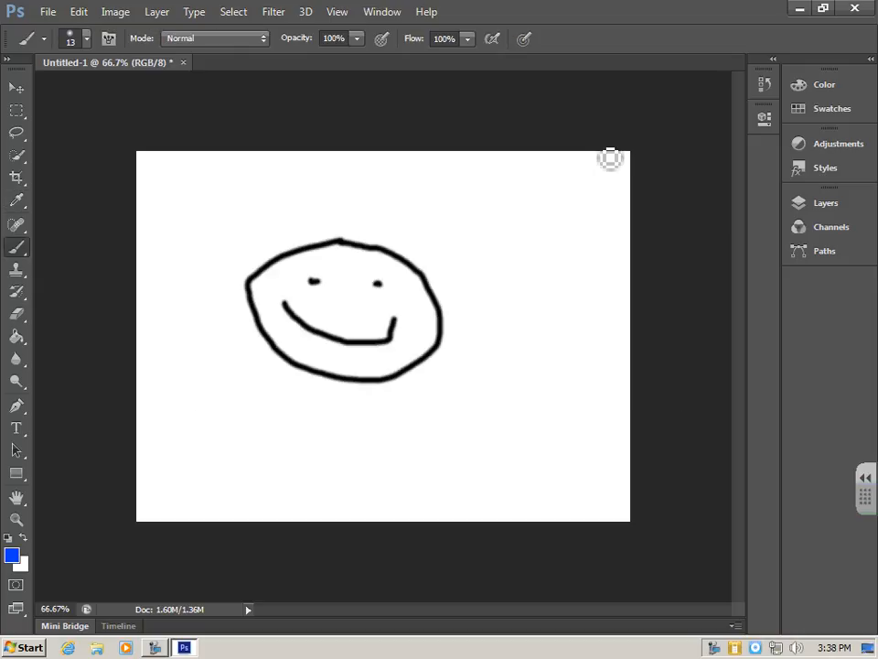
pyautogui.moveTo(286, 248)
pyautogui.mouseDown()
pyautogui.moveTo(311, 212)
pyautogui.moveTo(329, 242)
pyautogui.moveTo(376, 230)
pyautogui.moveTo(377, 253)
pyautogui.moveTo(425, 227)
pyautogui.moveTo(415, 264)
pyautogui.moveTo(472, 257)
pyautogui.moveTo(444, 310)
pyautogui.mouseUp()
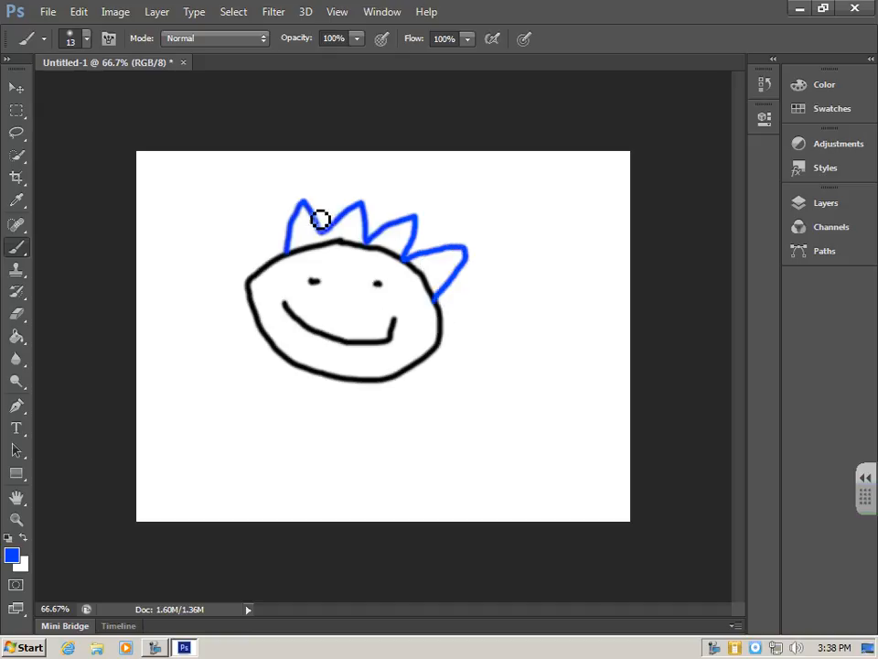
# - Set the brush size to 60 px and paint a thick wavy blue stroke down the canvas right of the face
pyautogui.click(86, 40)
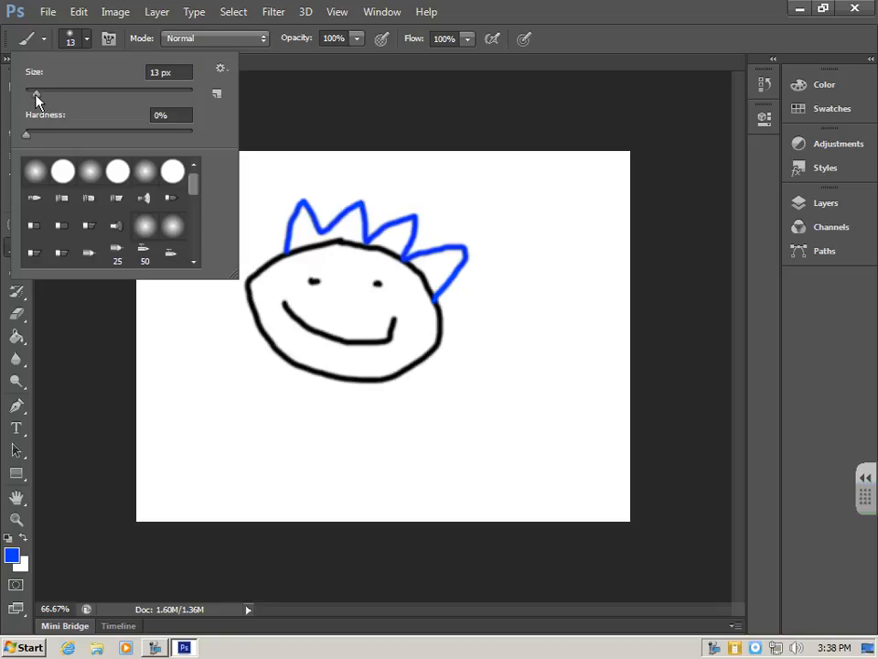
pyautogui.moveTo(36, 94); pyautogui.dragTo(76, 101)
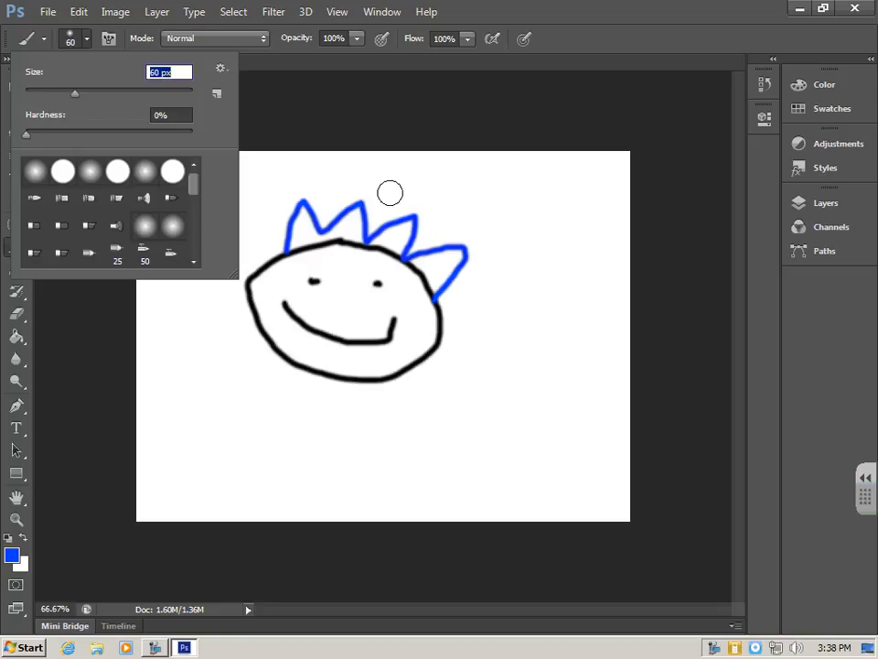
pyautogui.moveTo(508, 195)
pyautogui.mouseDown()
pyautogui.moveTo(534, 239)
pyautogui.moveTo(571, 277)
pyautogui.moveTo(537, 316)
pyautogui.moveTo(548, 342)
pyautogui.moveTo(519, 373)
pyautogui.moveTo(526, 406)
pyautogui.moveTo(501, 448)
pyautogui.mouseUp()
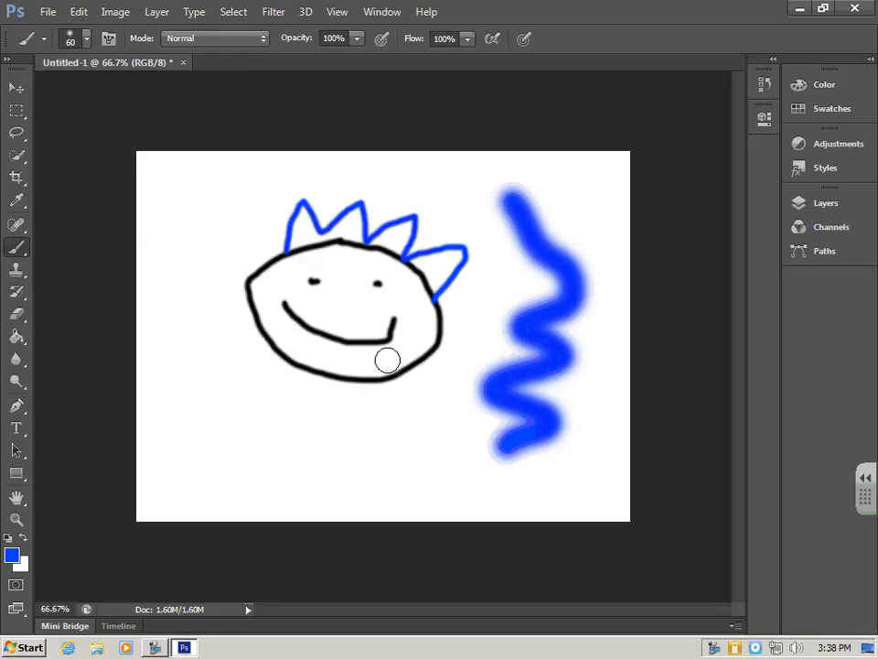
# - Set the brush hardness to 100% and paint a short curved blue stroke below and left of the face
pyautogui.click(68, 34)
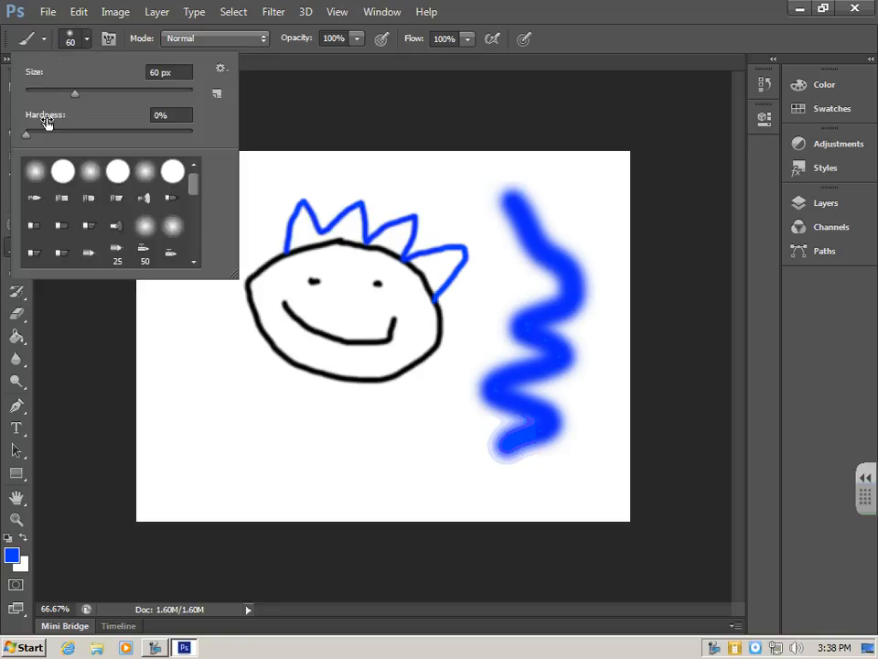
pyautogui.moveTo(28, 137); pyautogui.dragTo(206, 138)
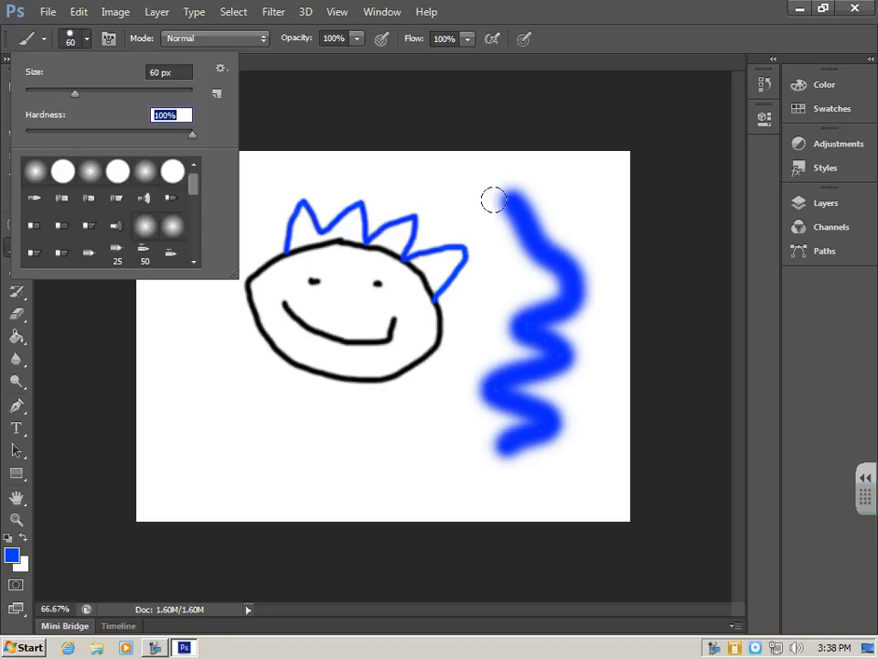
pyautogui.moveTo(493, 199); pyautogui.dragTo(535, 263)
pyautogui.click(206, 311)
pyautogui.moveTo(209, 342)
pyautogui.mouseDown()
pyautogui.moveTo(224, 388)
pyautogui.moveTo(282, 421)
pyautogui.mouseUp()
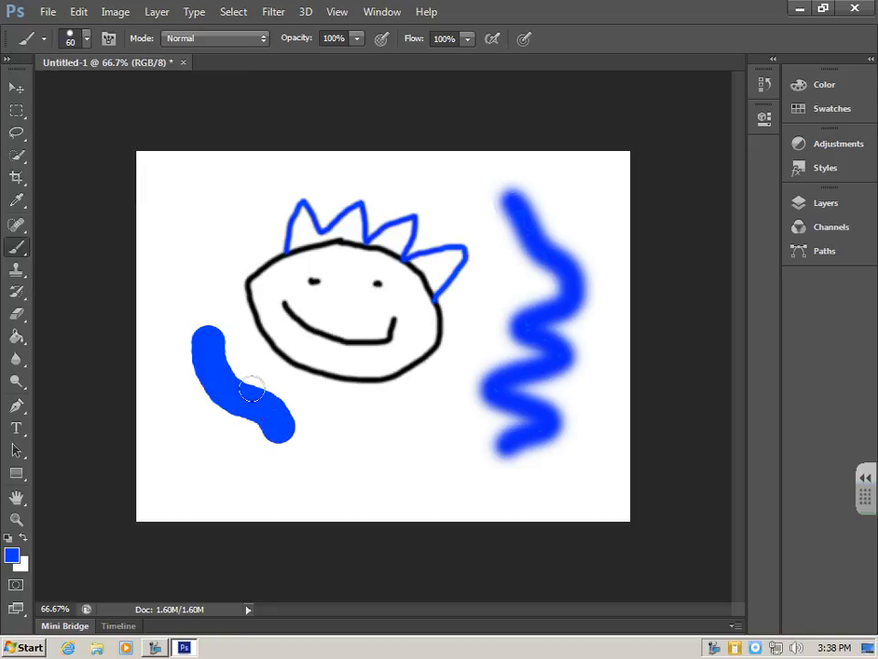
# - Look through the available brush tip presets for the Brush tool
pyautogui.click(89, 40)
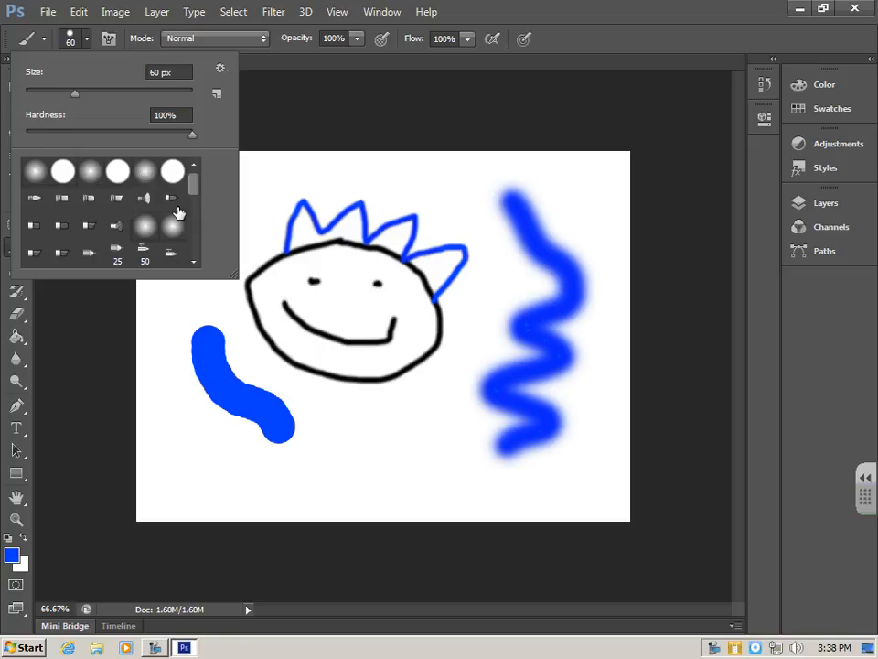
pyautogui.moveTo(195, 186); pyautogui.dragTo(194, 222)
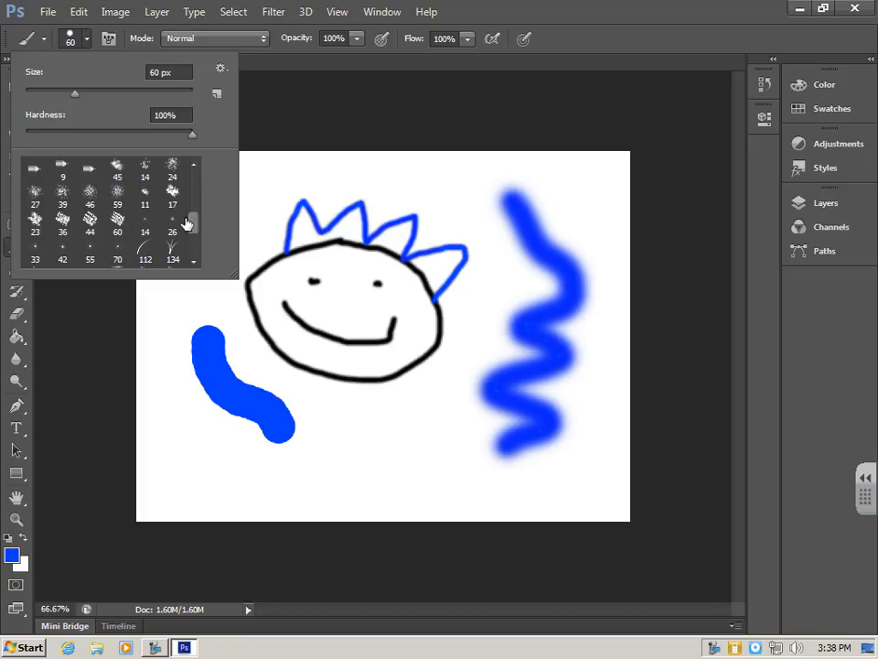
pyautogui.scroll(-2, 193, 231)
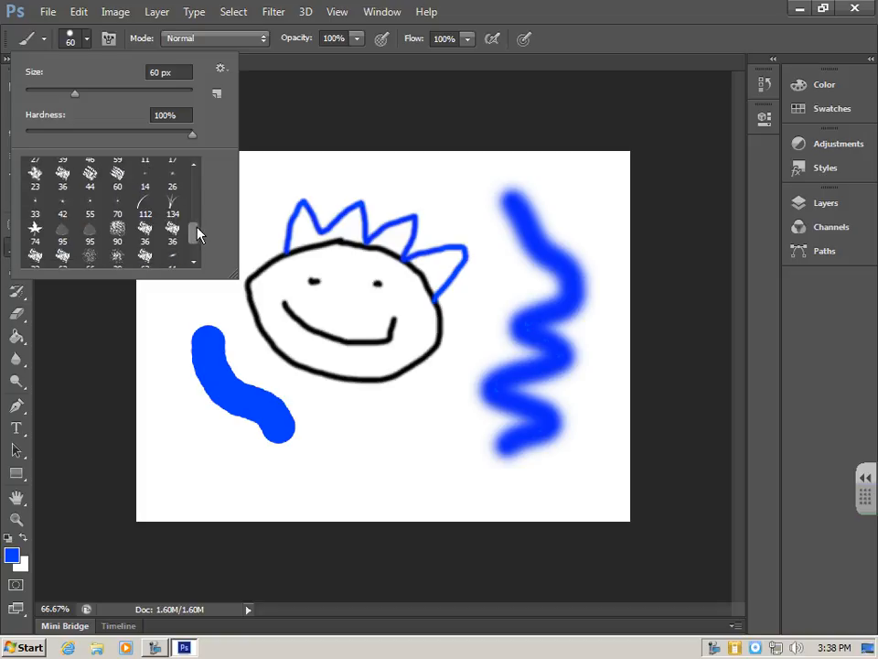
pyautogui.moveTo(195, 234)
pyautogui.mouseDown()
pyautogui.moveTo(195, 242)
pyautogui.moveTo(194, 183)
pyautogui.mouseUp()
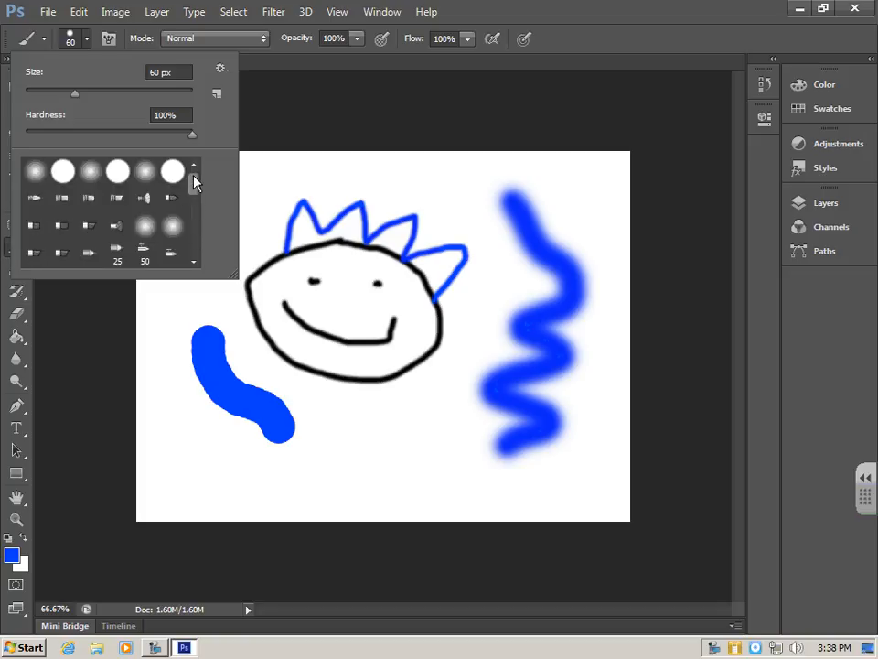
pyautogui.click(87, 38)
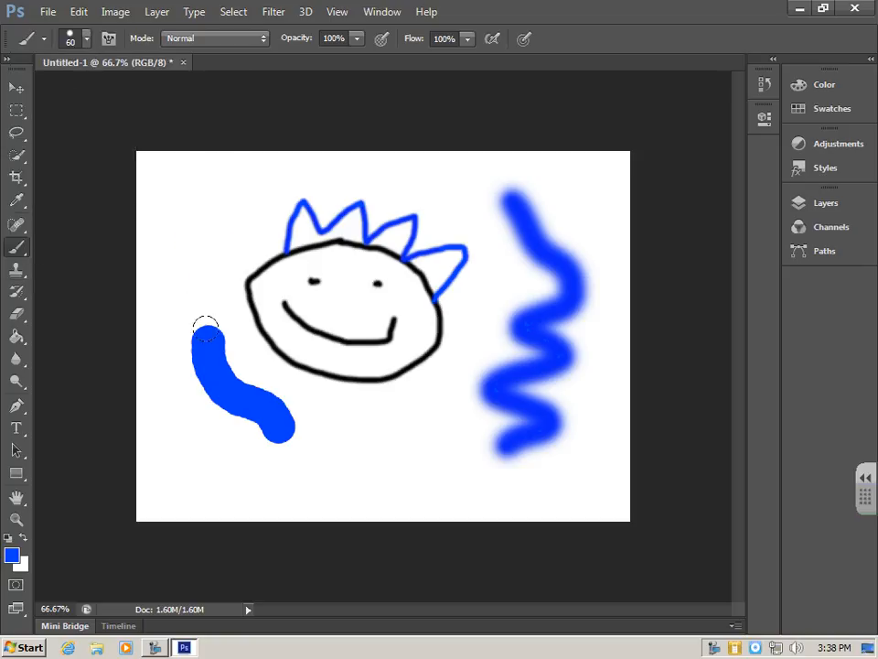
# - Erase both thick blue strokes beside the face with the Eraser tool, enlarging its size to 64 px
pyautogui.click(18, 314)
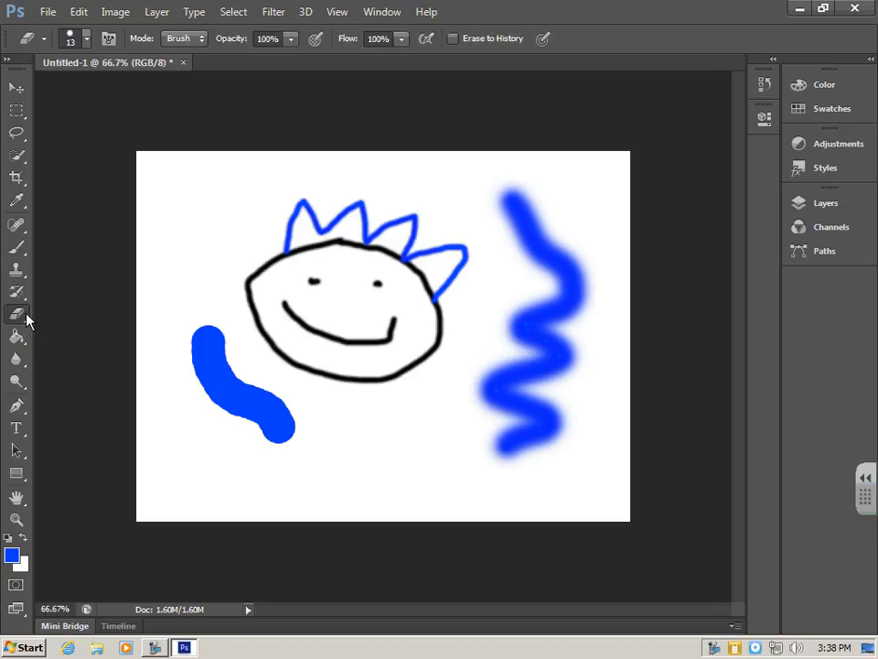
pyautogui.moveTo(218, 328)
pyautogui.mouseDown()
pyautogui.moveTo(236, 373)
pyautogui.moveTo(223, 343)
pyautogui.moveTo(230, 334)
pyautogui.moveTo(234, 357)
pyautogui.moveTo(207, 333)
pyautogui.moveTo(231, 366)
pyautogui.moveTo(202, 355)
pyautogui.mouseUp()
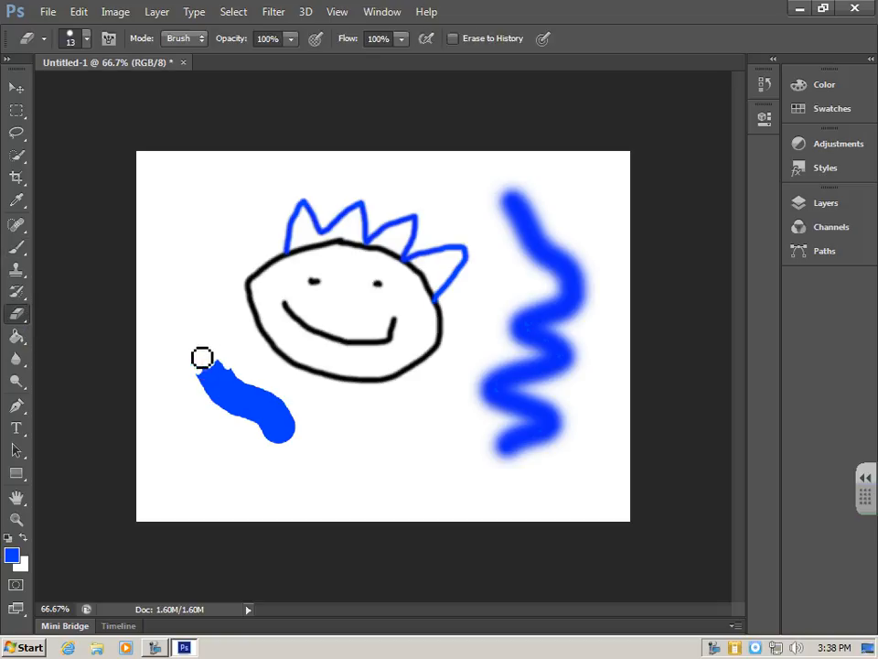
pyautogui.click(87, 38)
pyautogui.moveTo(36, 101); pyautogui.dragTo(78, 95)
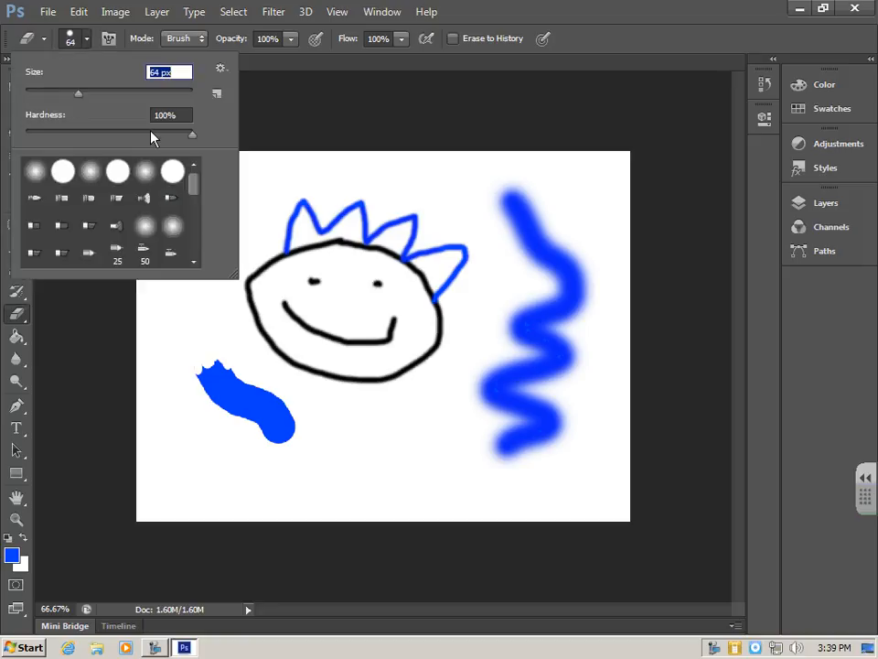
pyautogui.click(518, 187)
pyautogui.moveTo(518, 186)
pyautogui.mouseDown()
pyautogui.moveTo(531, 252)
pyautogui.moveTo(479, 174)
pyautogui.moveTo(570, 314)
pyautogui.moveTo(558, 236)
pyautogui.moveTo(562, 293)
pyautogui.moveTo(545, 342)
pyautogui.moveTo(519, 235)
pyautogui.moveTo(524, 302)
pyautogui.moveTo(512, 363)
pyautogui.moveTo(515, 297)
pyautogui.moveTo(577, 250)
pyautogui.moveTo(552, 377)
pyautogui.moveTo(511, 367)
pyautogui.moveTo(480, 400)
pyautogui.moveTo(491, 366)
pyautogui.moveTo(535, 396)
pyautogui.moveTo(542, 435)
pyautogui.moveTo(499, 461)
pyautogui.moveTo(512, 362)
pyautogui.moveTo(459, 432)
pyautogui.moveTo(315, 446)
pyautogui.moveTo(177, 360)
pyautogui.moveTo(251, 425)
pyautogui.moveTo(267, 423)
pyautogui.moveTo(214, 393)
pyautogui.mouseUp()
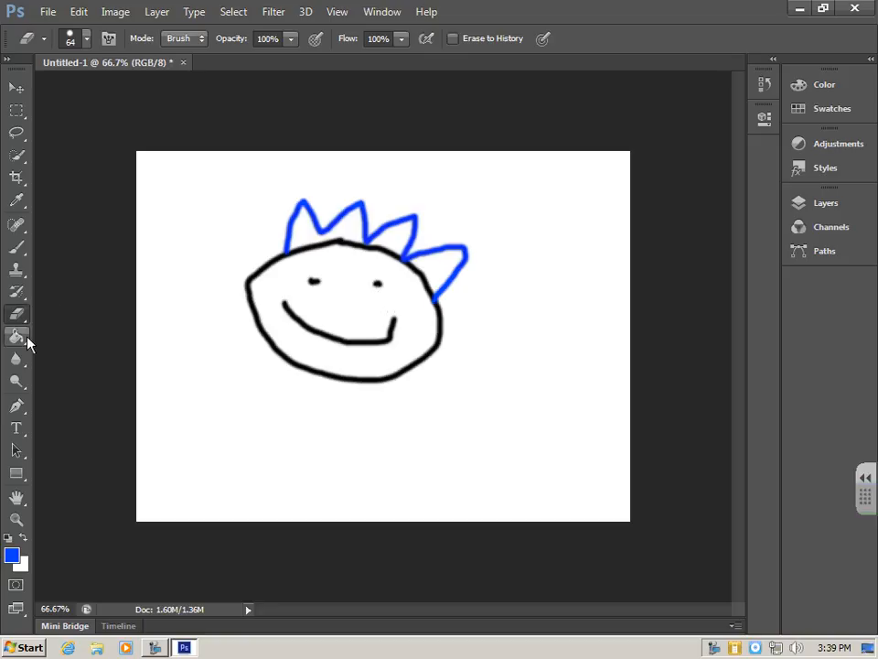
# - Set the foreground color to yellow (f7f408) and fill the inside of the face with the Paint Bucket tool
pyautogui.moveTo(26, 343); pyautogui.dragTo(92, 335)
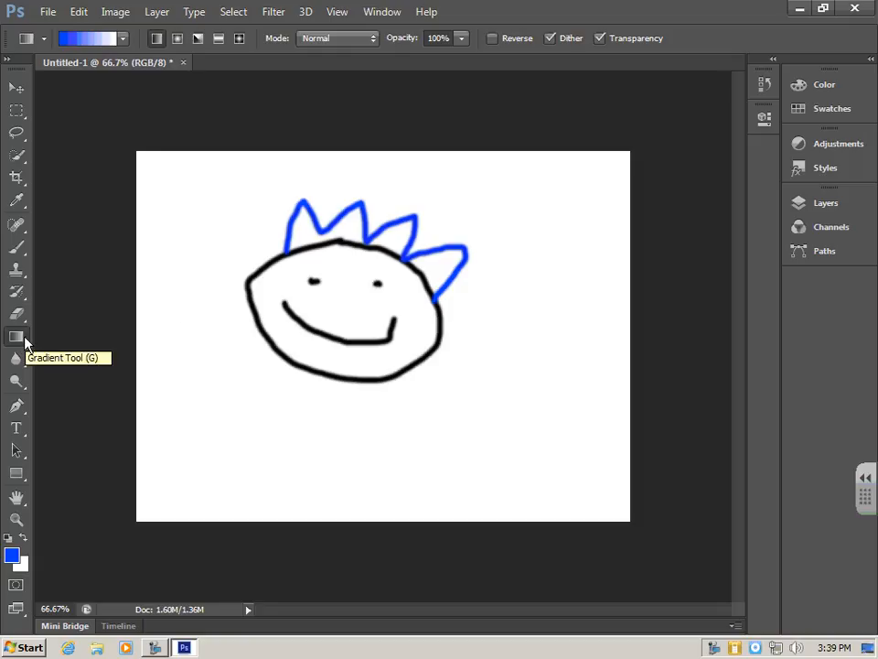
pyautogui.moveTo(24, 341); pyautogui.dragTo(85, 363)
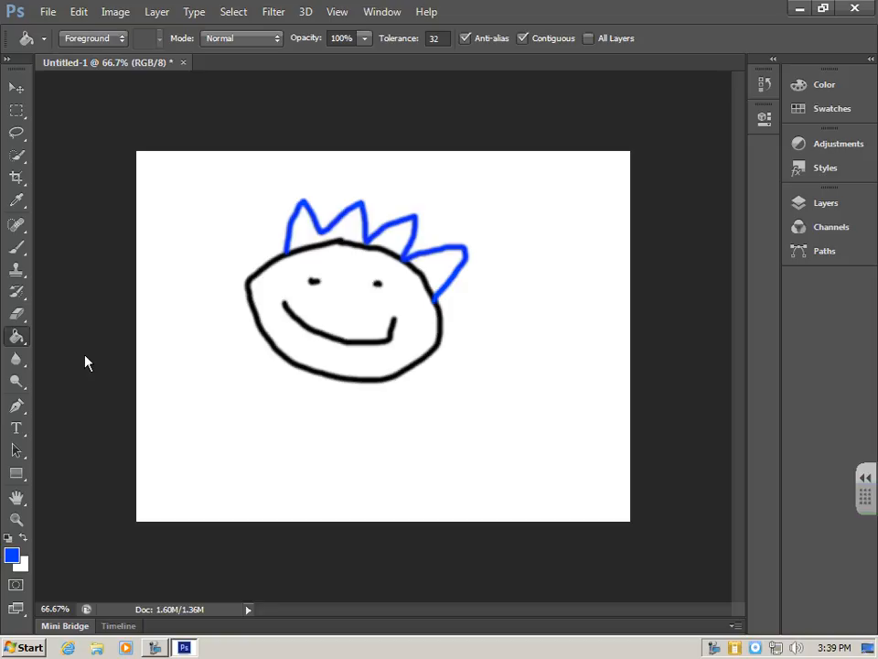
pyautogui.click(11, 555)
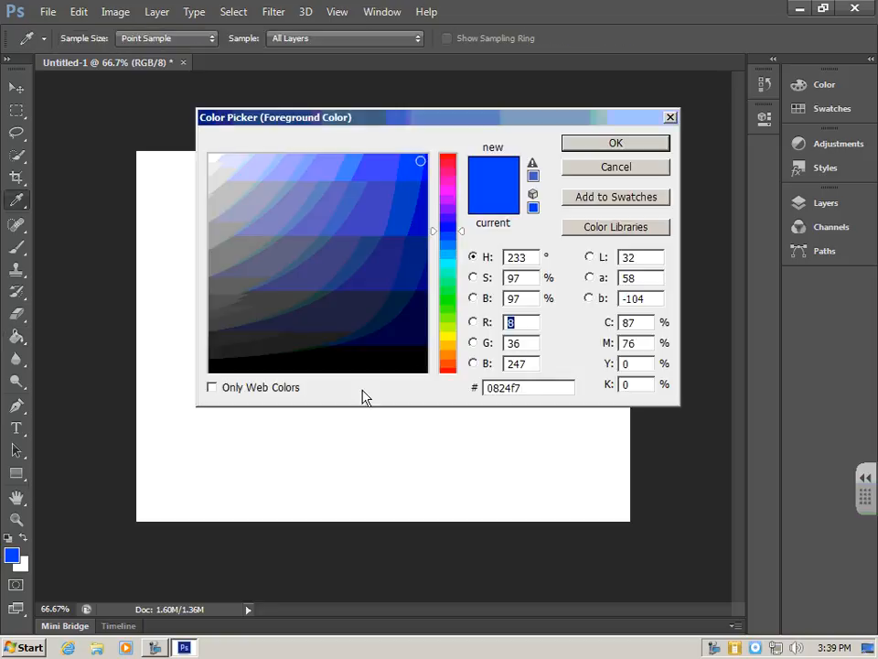
pyautogui.click(448, 339)
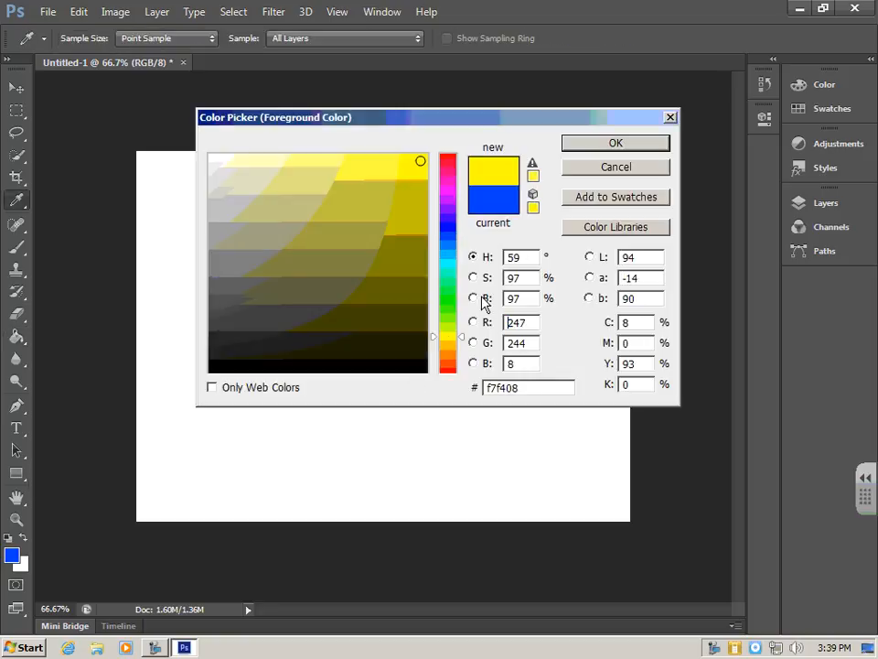
pyautogui.click(606, 145)
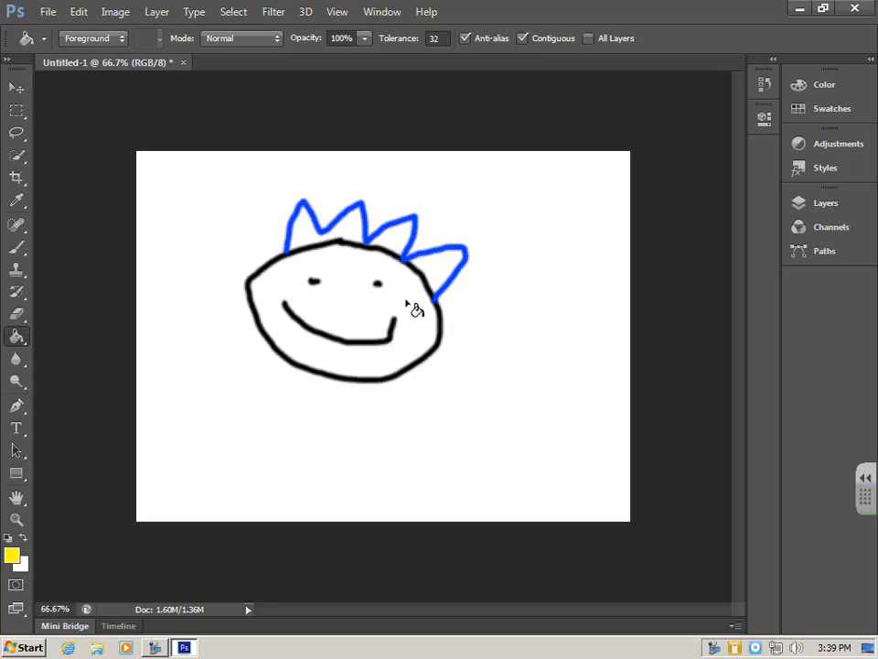
pyautogui.click(337, 325)
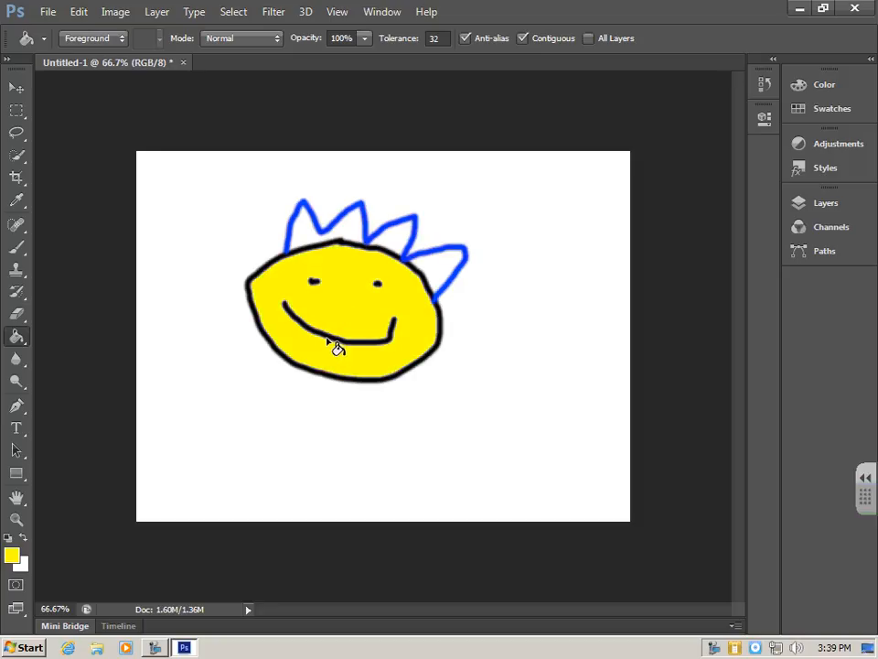
# - Set the foreground color to red (f70824) and fill all the hair spikes with the Paint Bucket tool
pyautogui.click(11, 555)
pyautogui.click(451, 161)
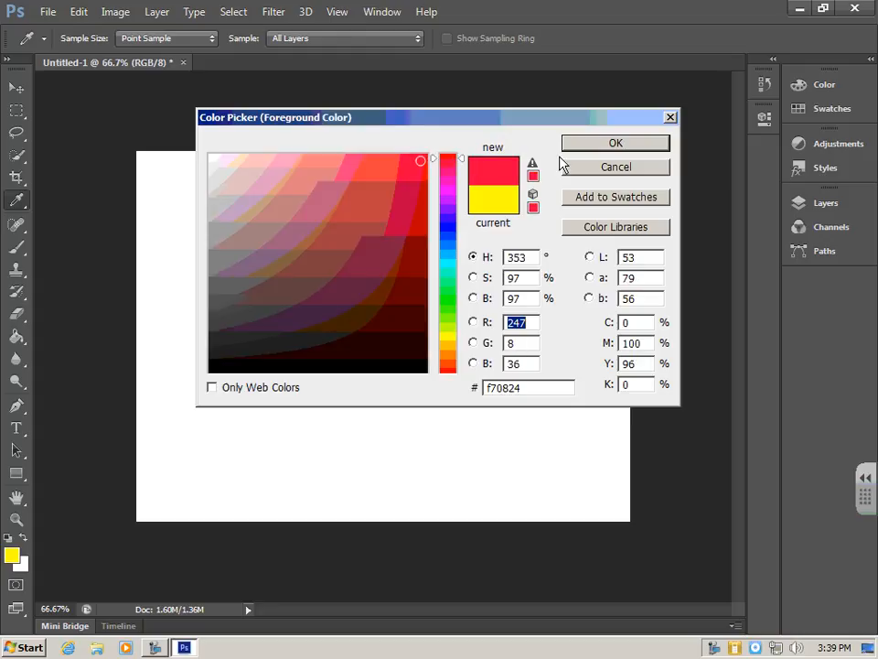
pyautogui.click(616, 143)
pyautogui.click(448, 260)
pyautogui.click(398, 238)
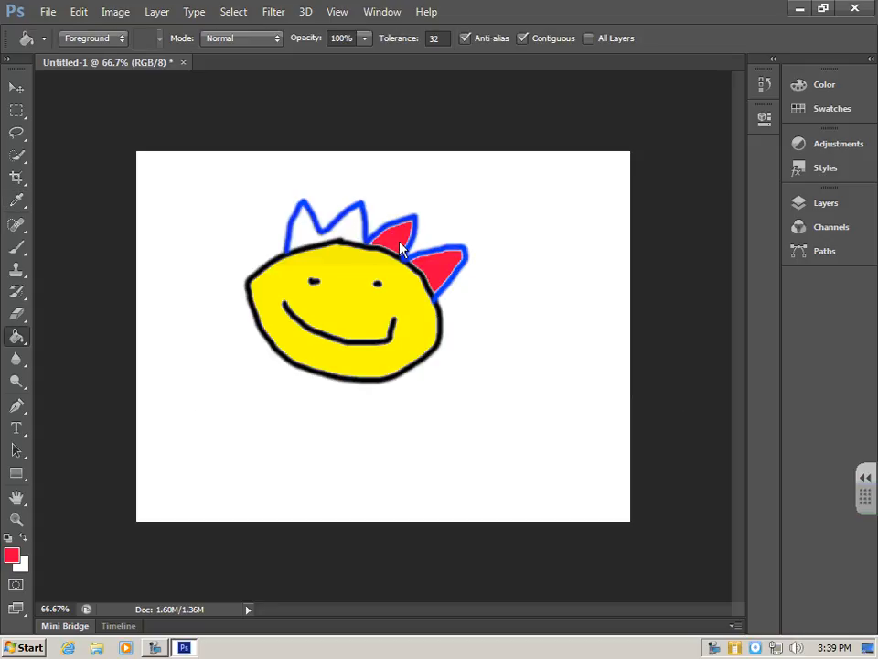
pyautogui.click(346, 227)
pyautogui.click(302, 225)
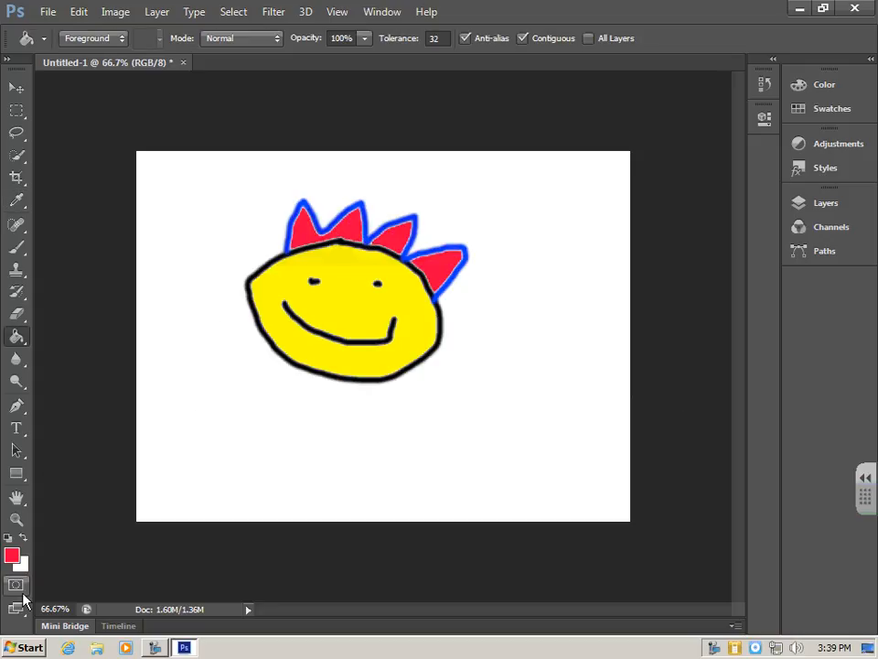
# - Set the foreground color to green (08f757) and fill the white background around the face
pyautogui.click(11, 555)
pyautogui.click(449, 288)
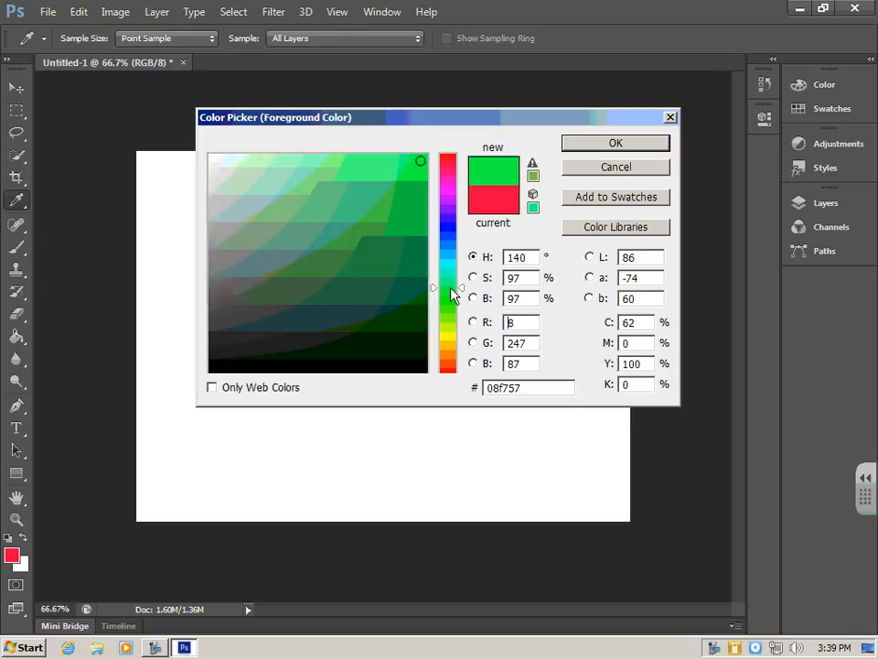
pyautogui.click(590, 150)
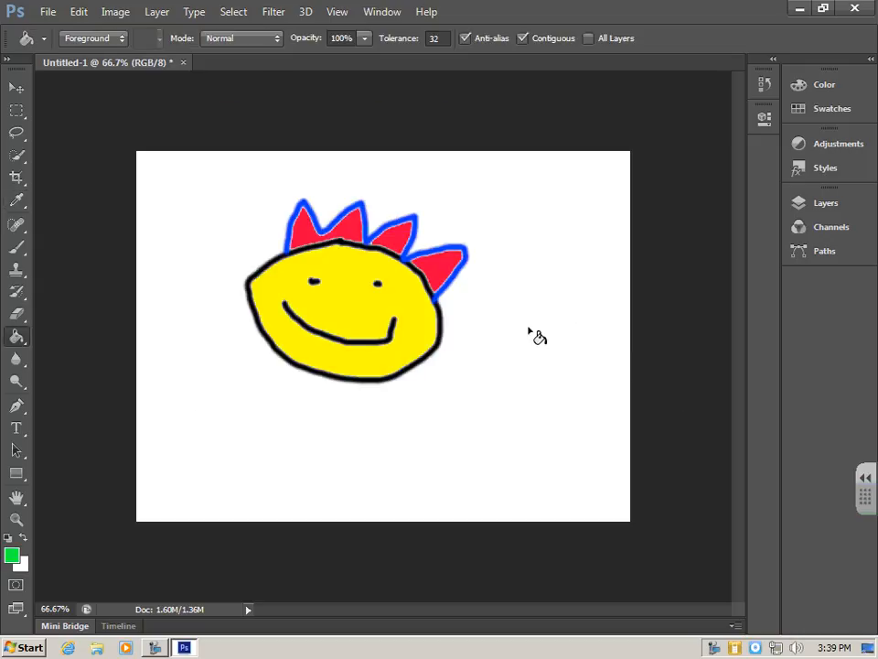
pyautogui.click(529, 357)
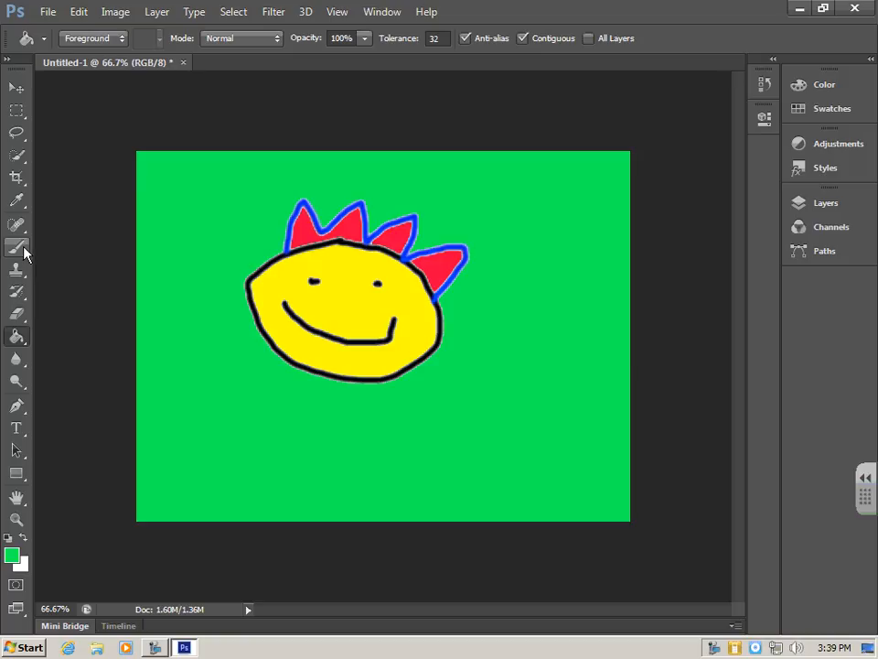
pyautogui.rightClick(23, 340)
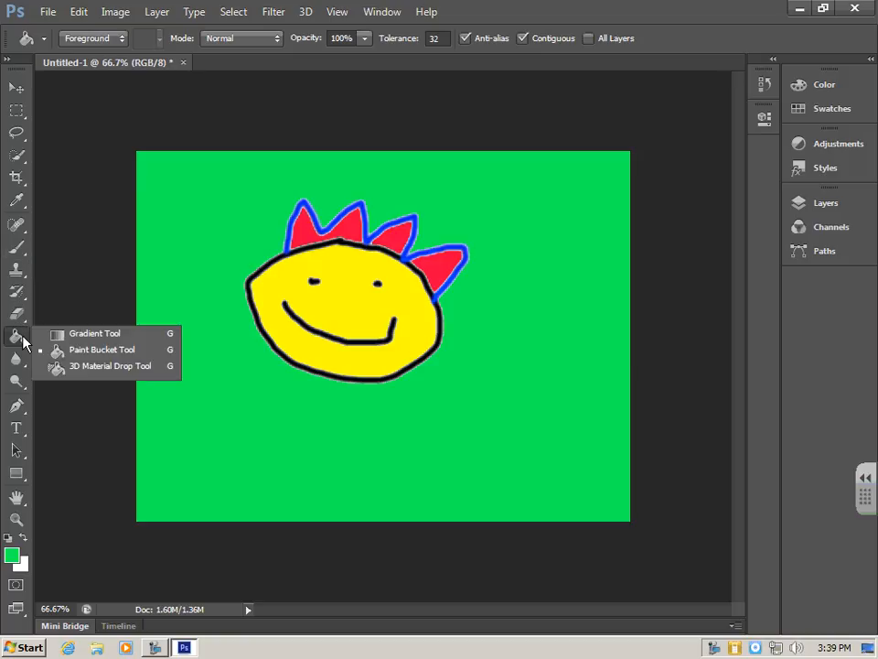
pyautogui.click(81, 336)
pyautogui.rightClick(20, 342)
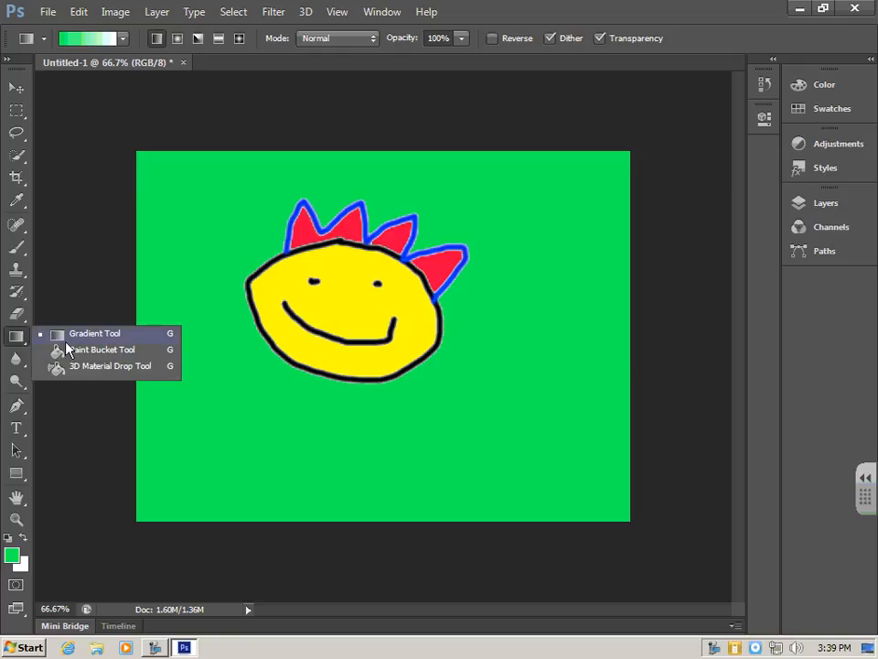
pyautogui.click(79, 349)
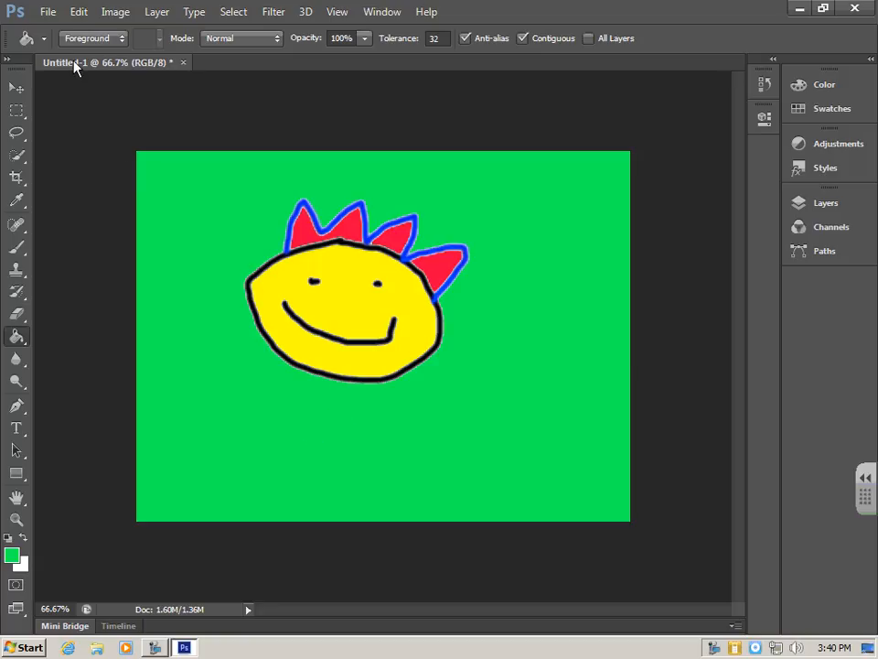
# - Start saving the document and choose the class folder inside the teacher's folder under Elementary Classes on Shared Files (S:)
pyautogui.click(48, 11)
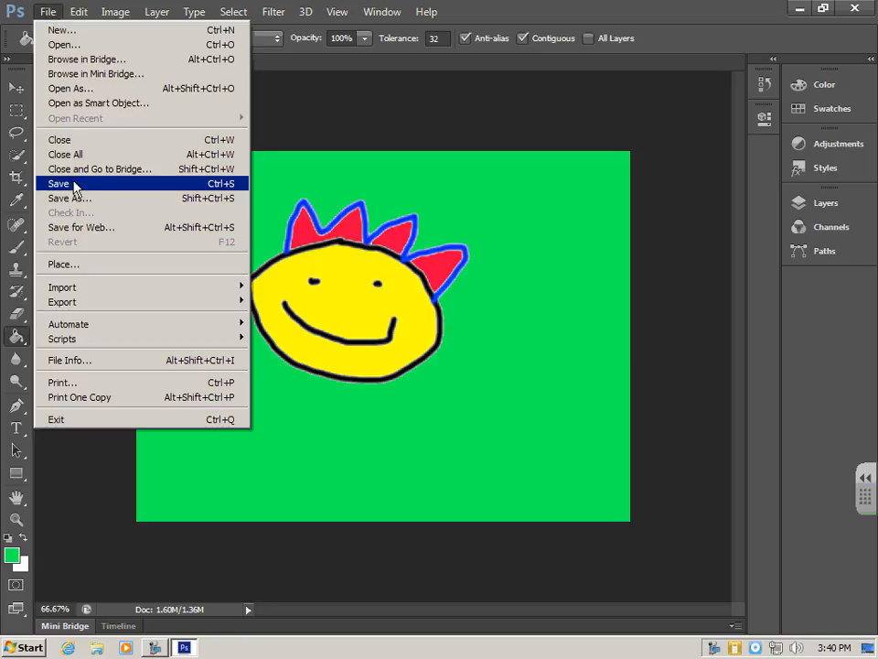
pyautogui.click(81, 184)
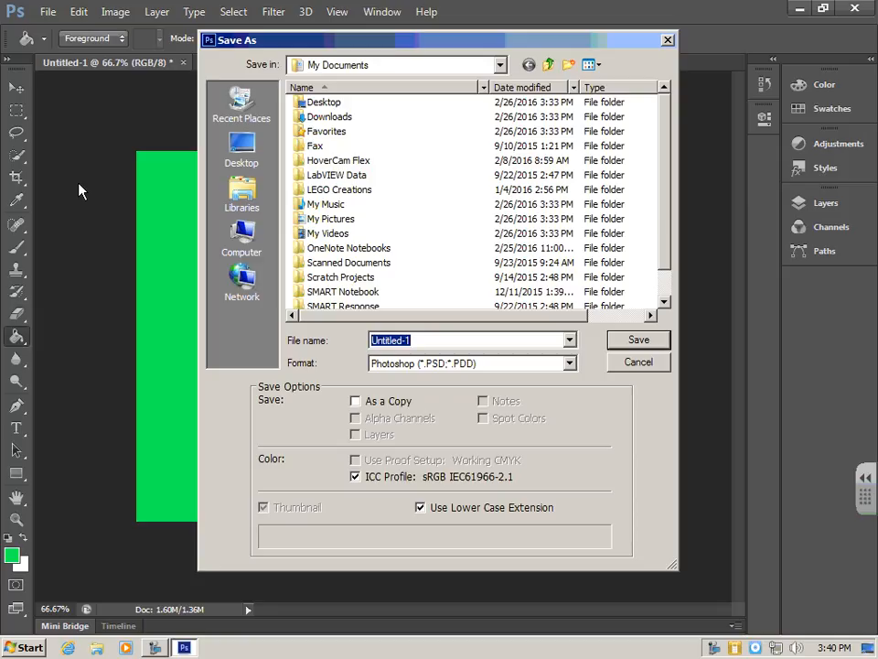
pyautogui.click(257, 237)
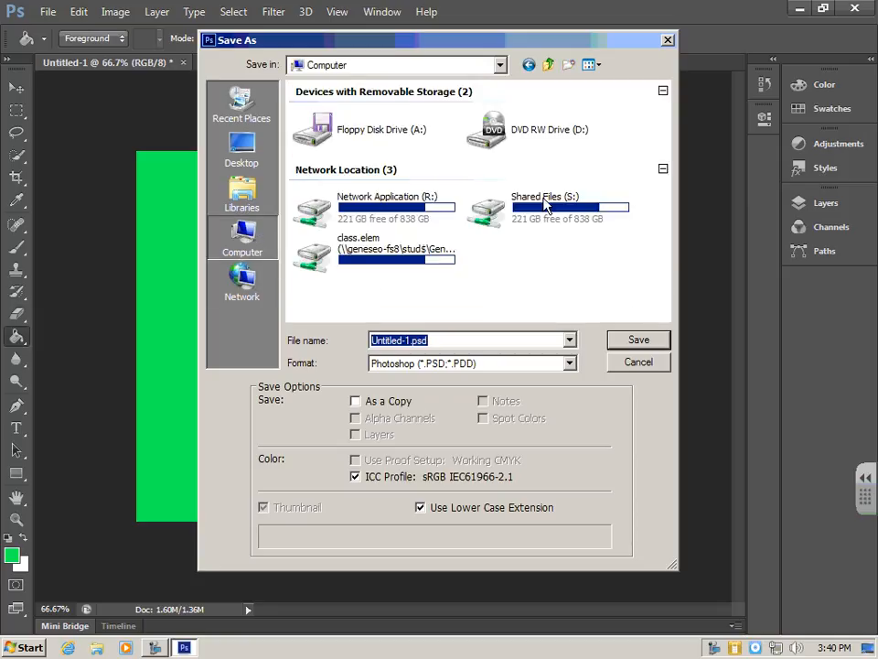
pyautogui.doubleClick(544, 203)
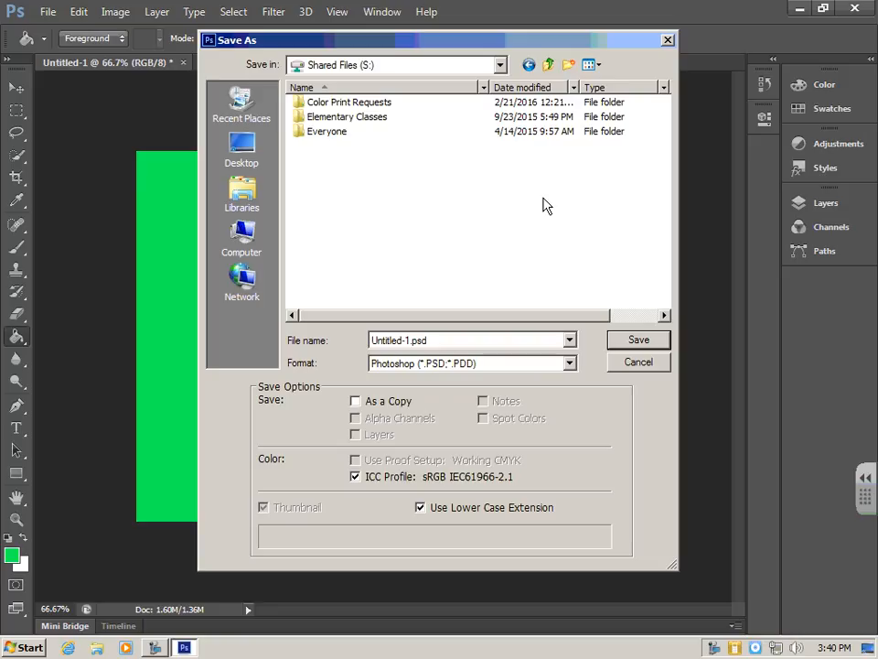
pyautogui.doubleClick(373, 124)
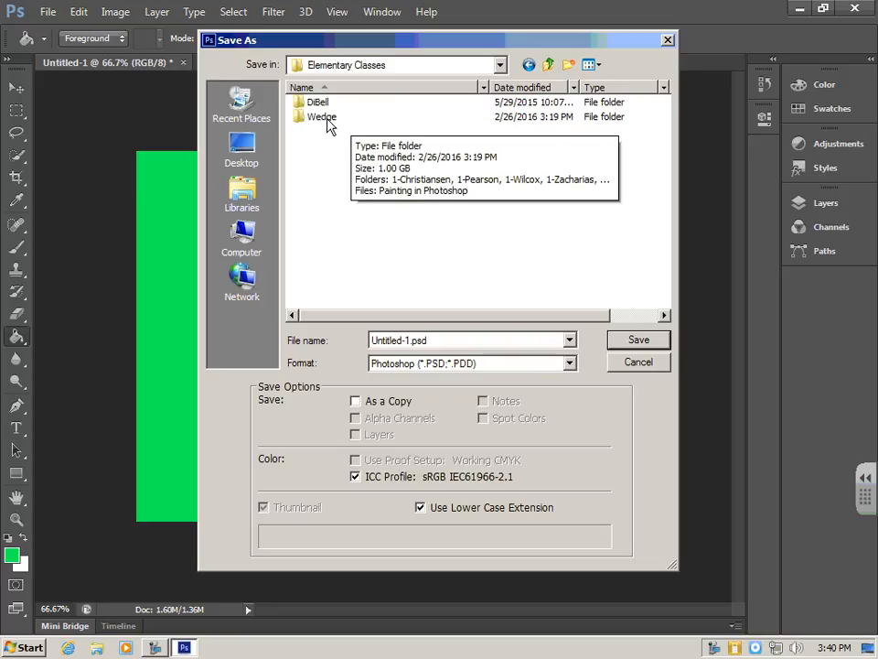
pyautogui.doubleClick(322, 117)
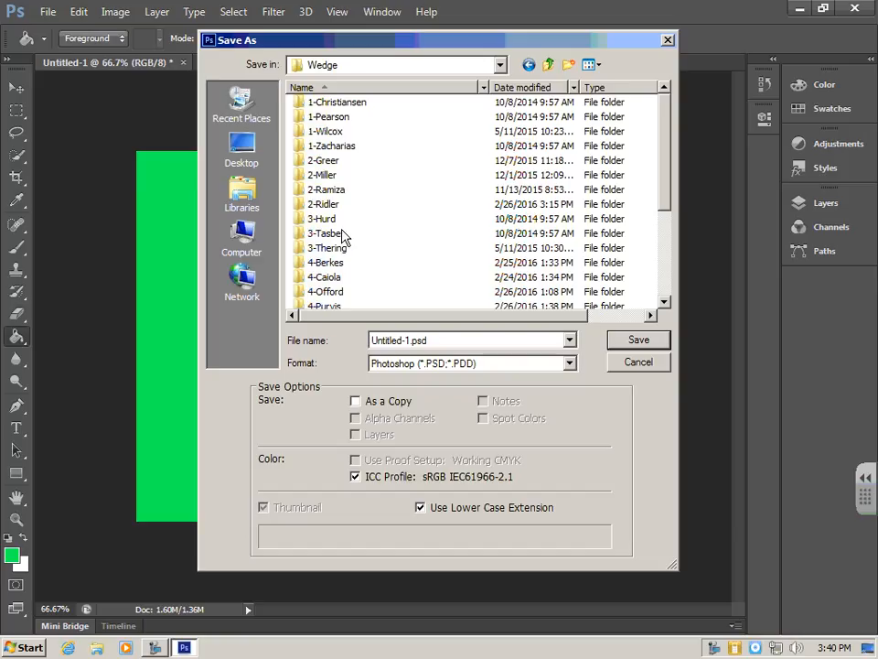
pyautogui.scroll(-1, 331, 224)
pyautogui.scroll(1, 334, 239)
pyautogui.doubleClick(331, 190)
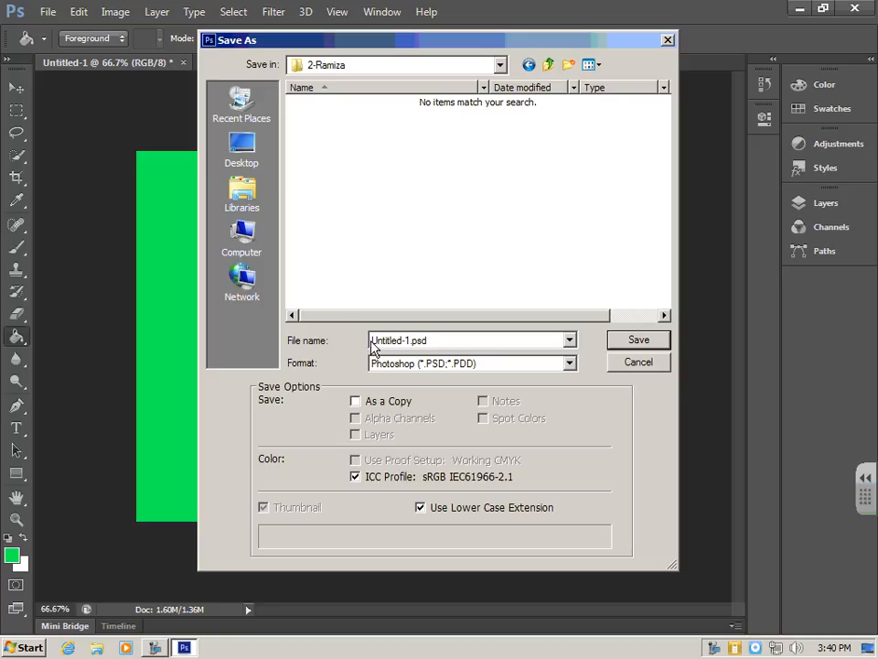
# - Replace the default file name of the document being saved with the teacher's name
pyautogui.doubleClick(401, 340)
pyautogui.click(401, 340)
pyautogui.moveTo(431, 341); pyautogui.dragTo(369, 340)
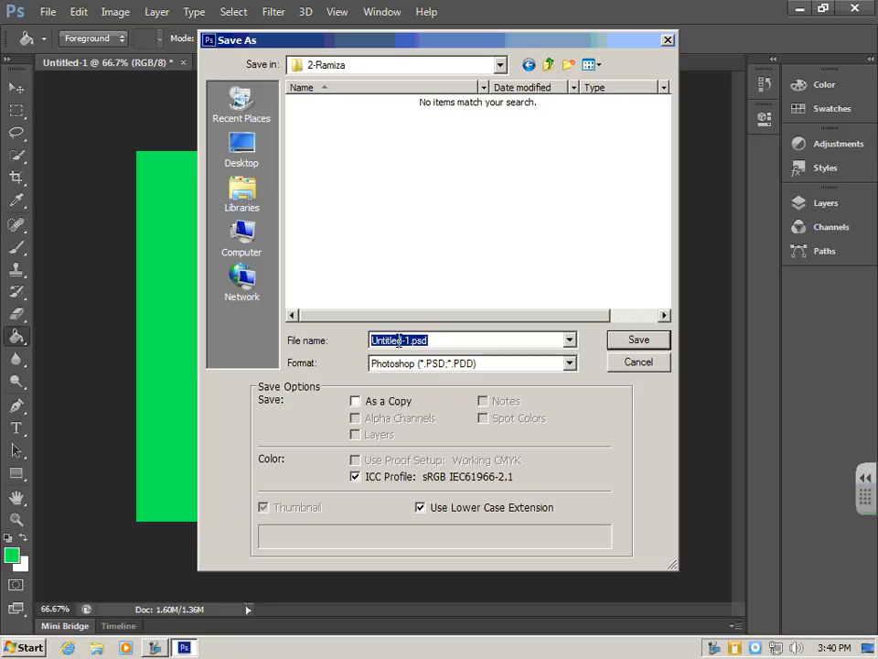
pyautogui.write('Mr Wedge')
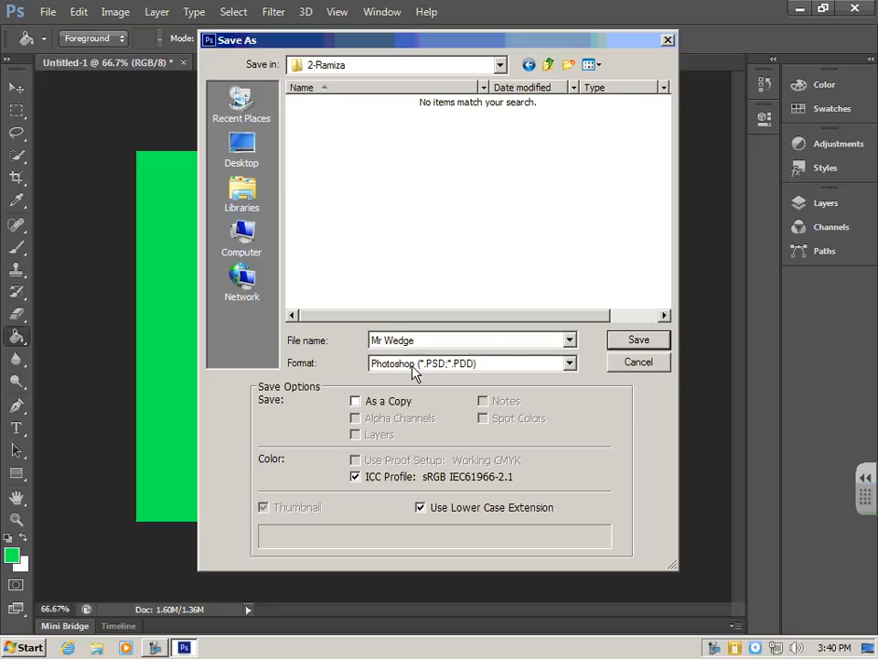
# - Save the drawing in JPEG format at quality 8 (High) with Baseline ("Standard"), and close Photoshop
pyautogui.click(568, 364)
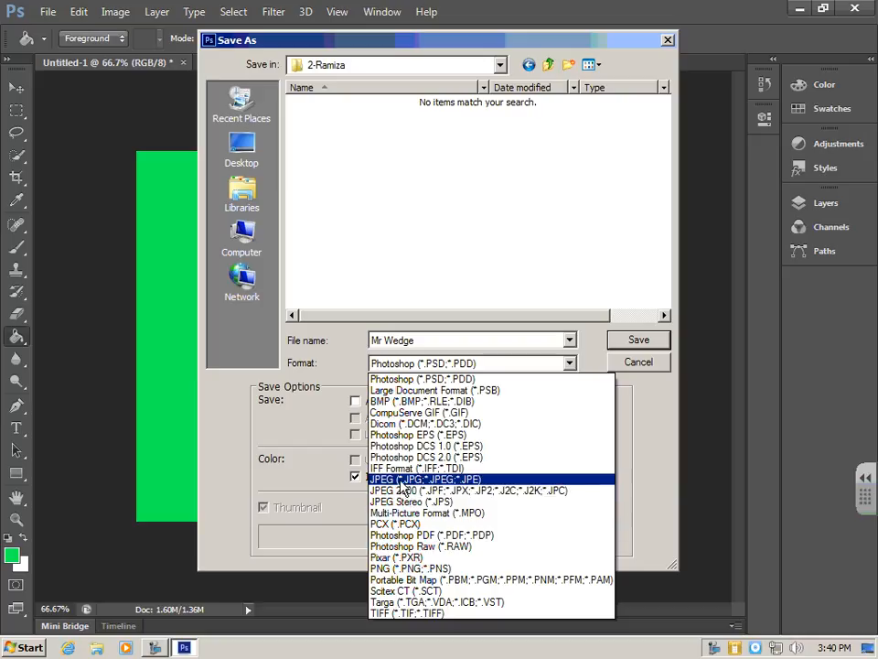
pyautogui.click(402, 479)
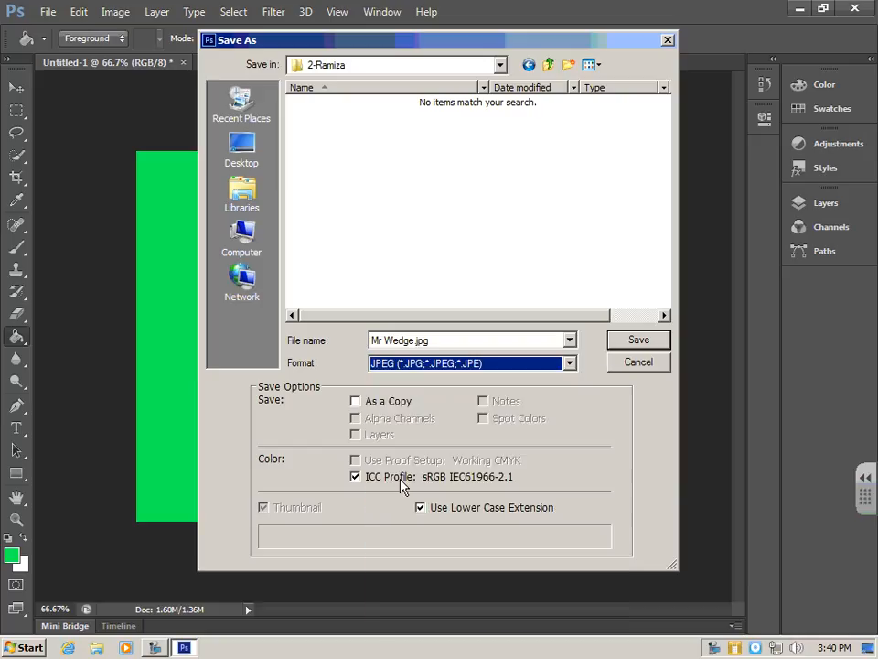
pyautogui.click(637, 340)
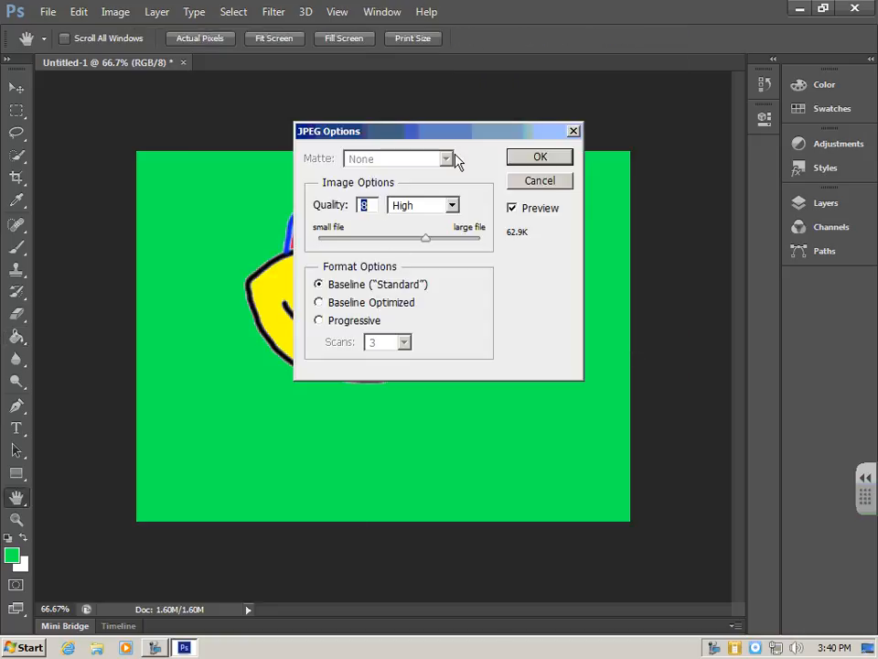
pyautogui.click(549, 161)
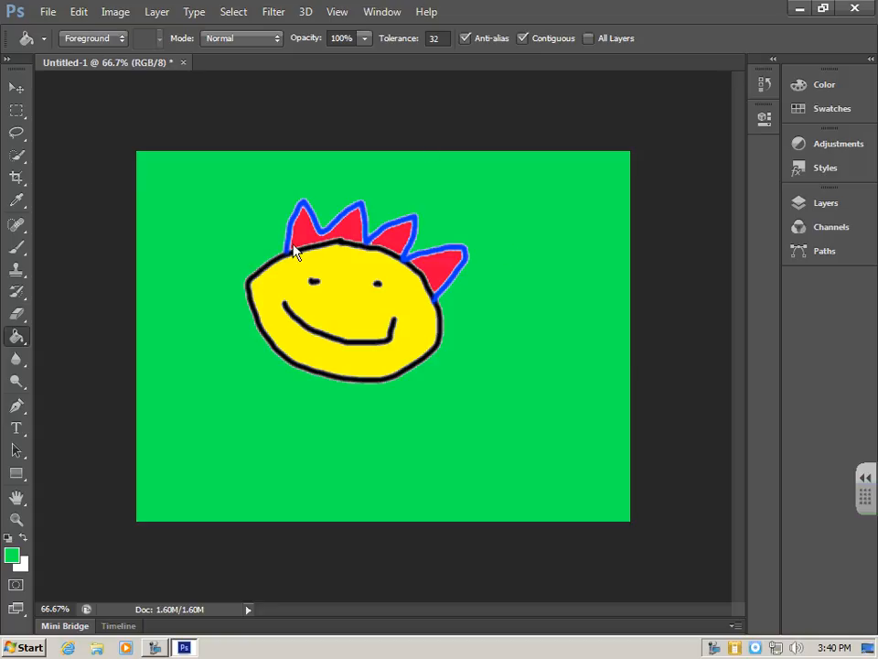
pyautogui.click(854, 8)
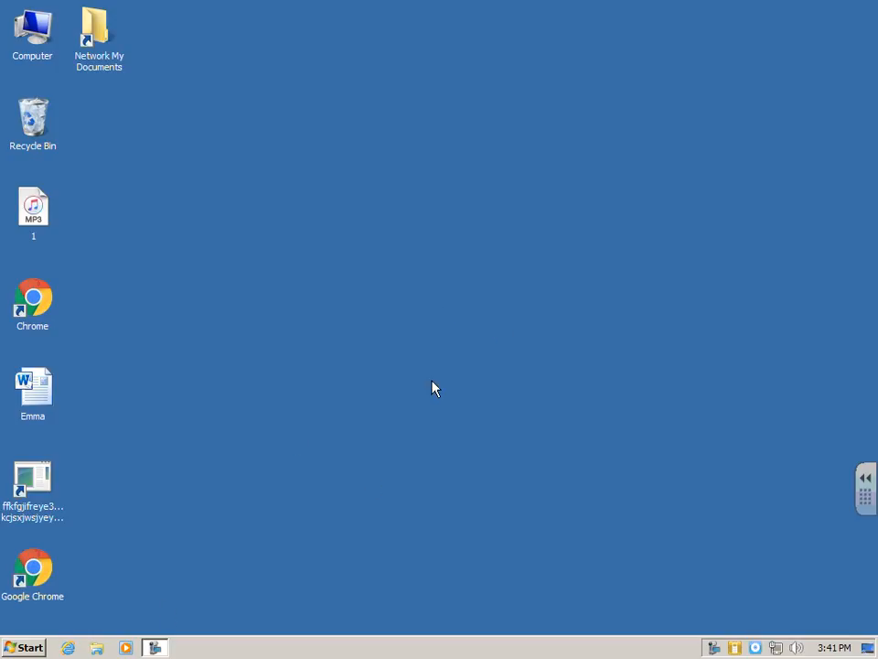
pyautogui.click(154, 648)
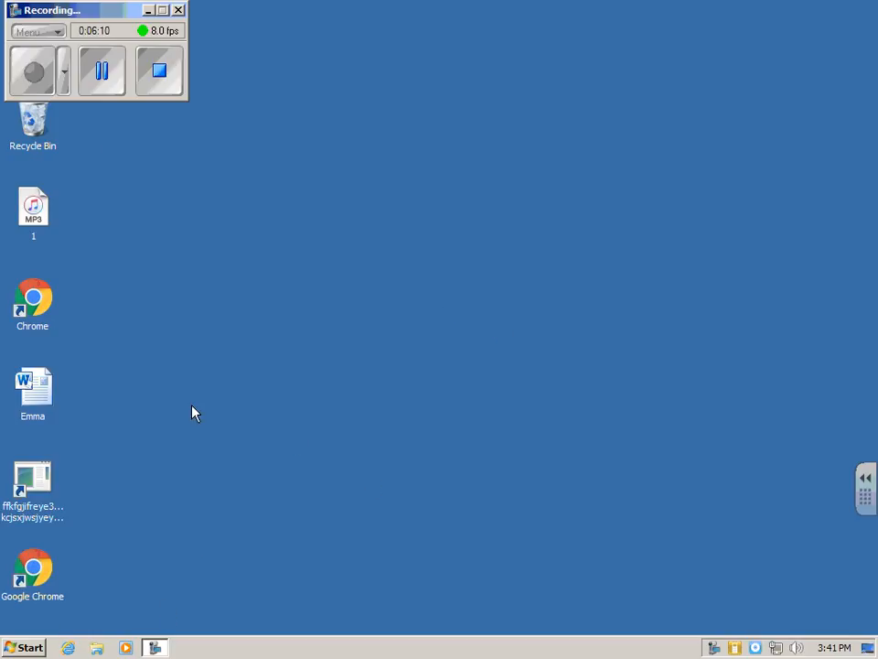